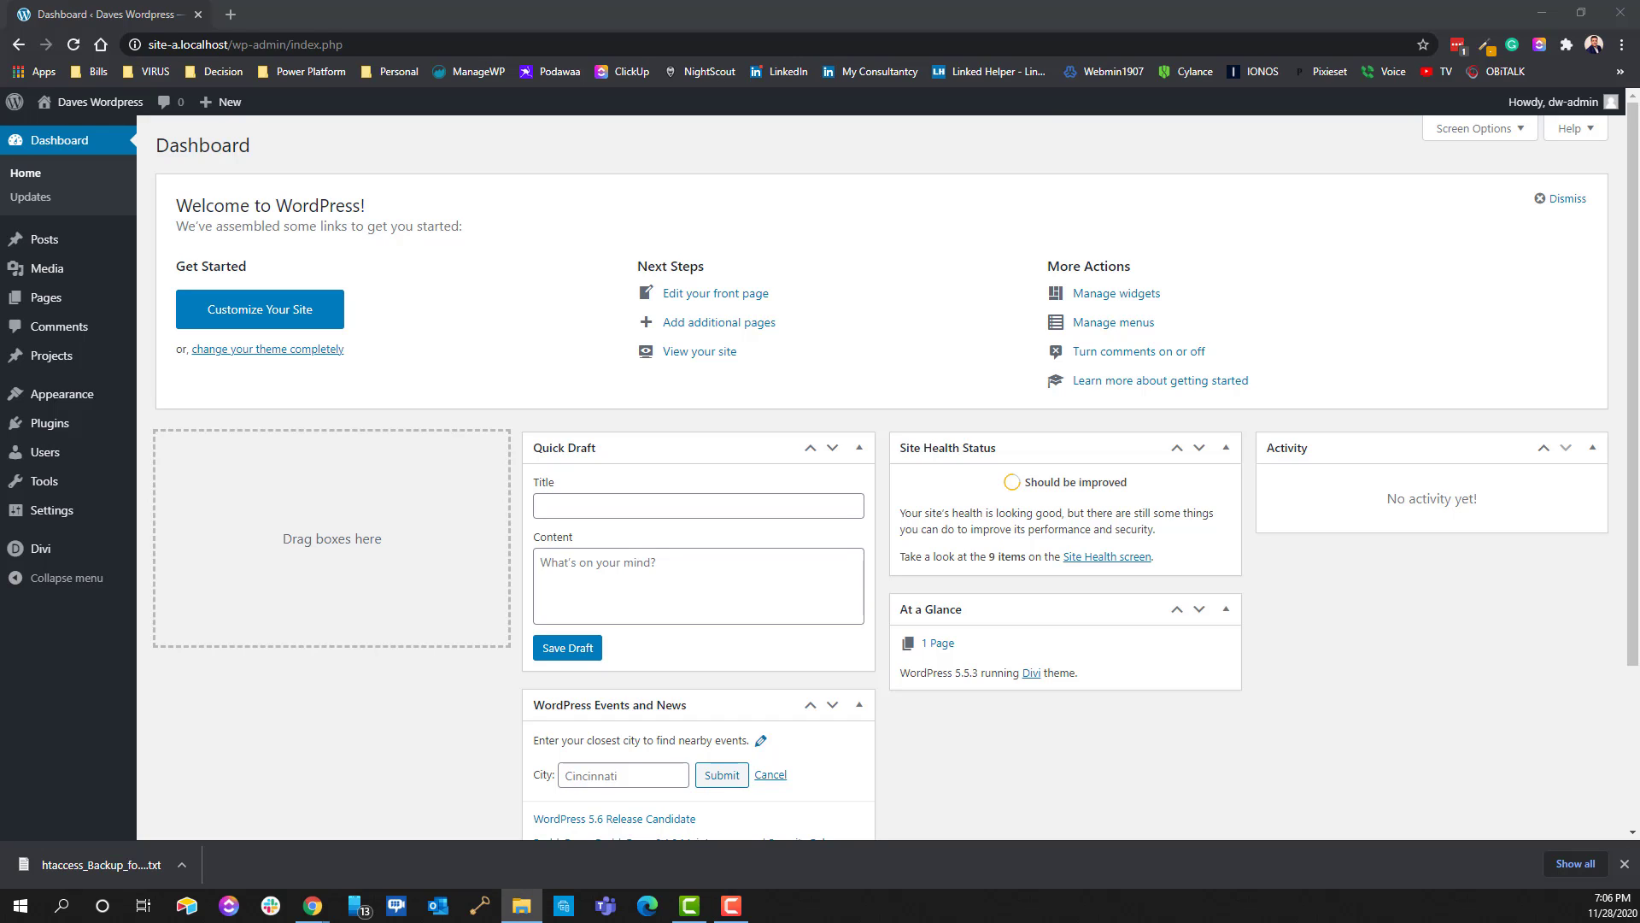
Find the inactive Real Media Library (Free) plugin in the Installed Plugins list.
left_click(44, 422)
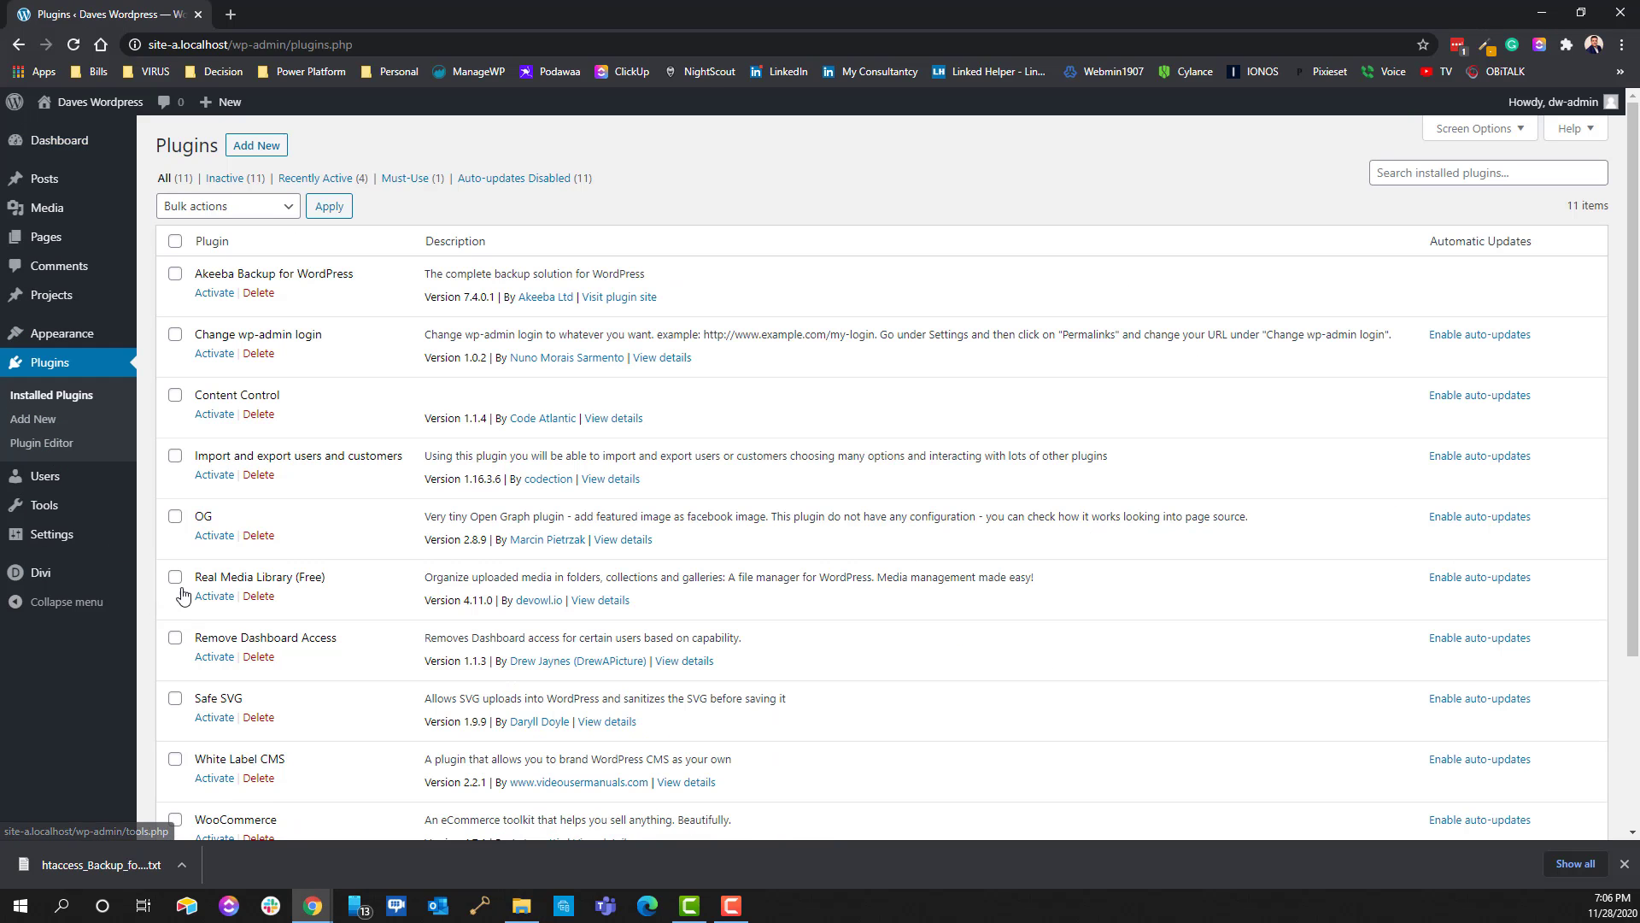
scroll(272, 606, "down", 1)
scroll(272, 606, "down", 1)
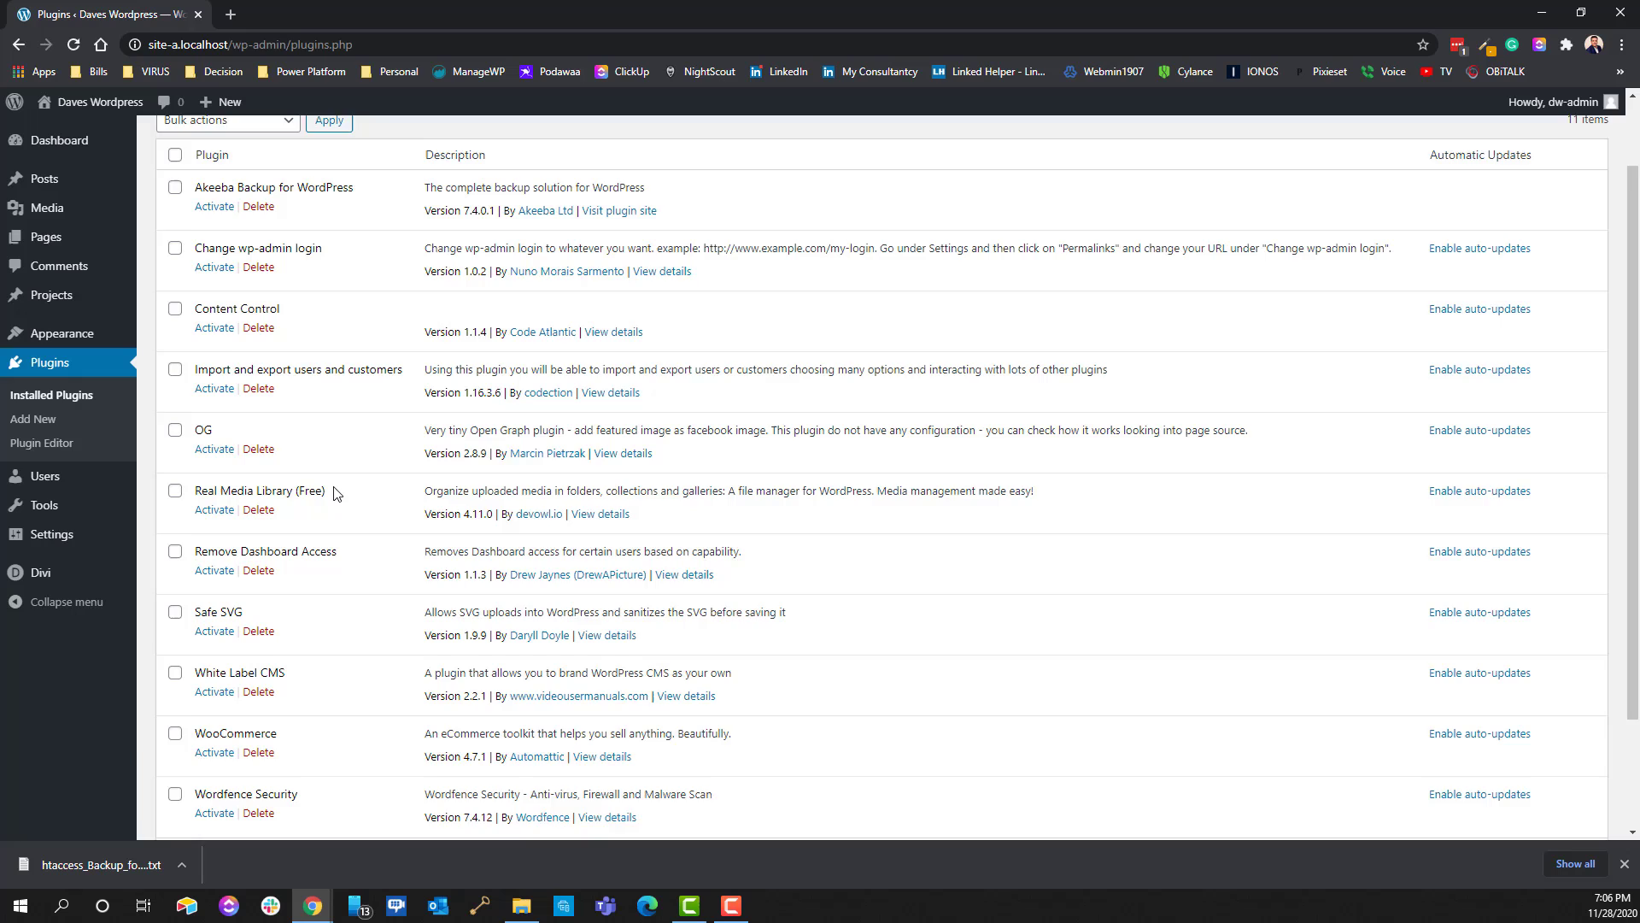
scroll(333, 487, "down", 1)
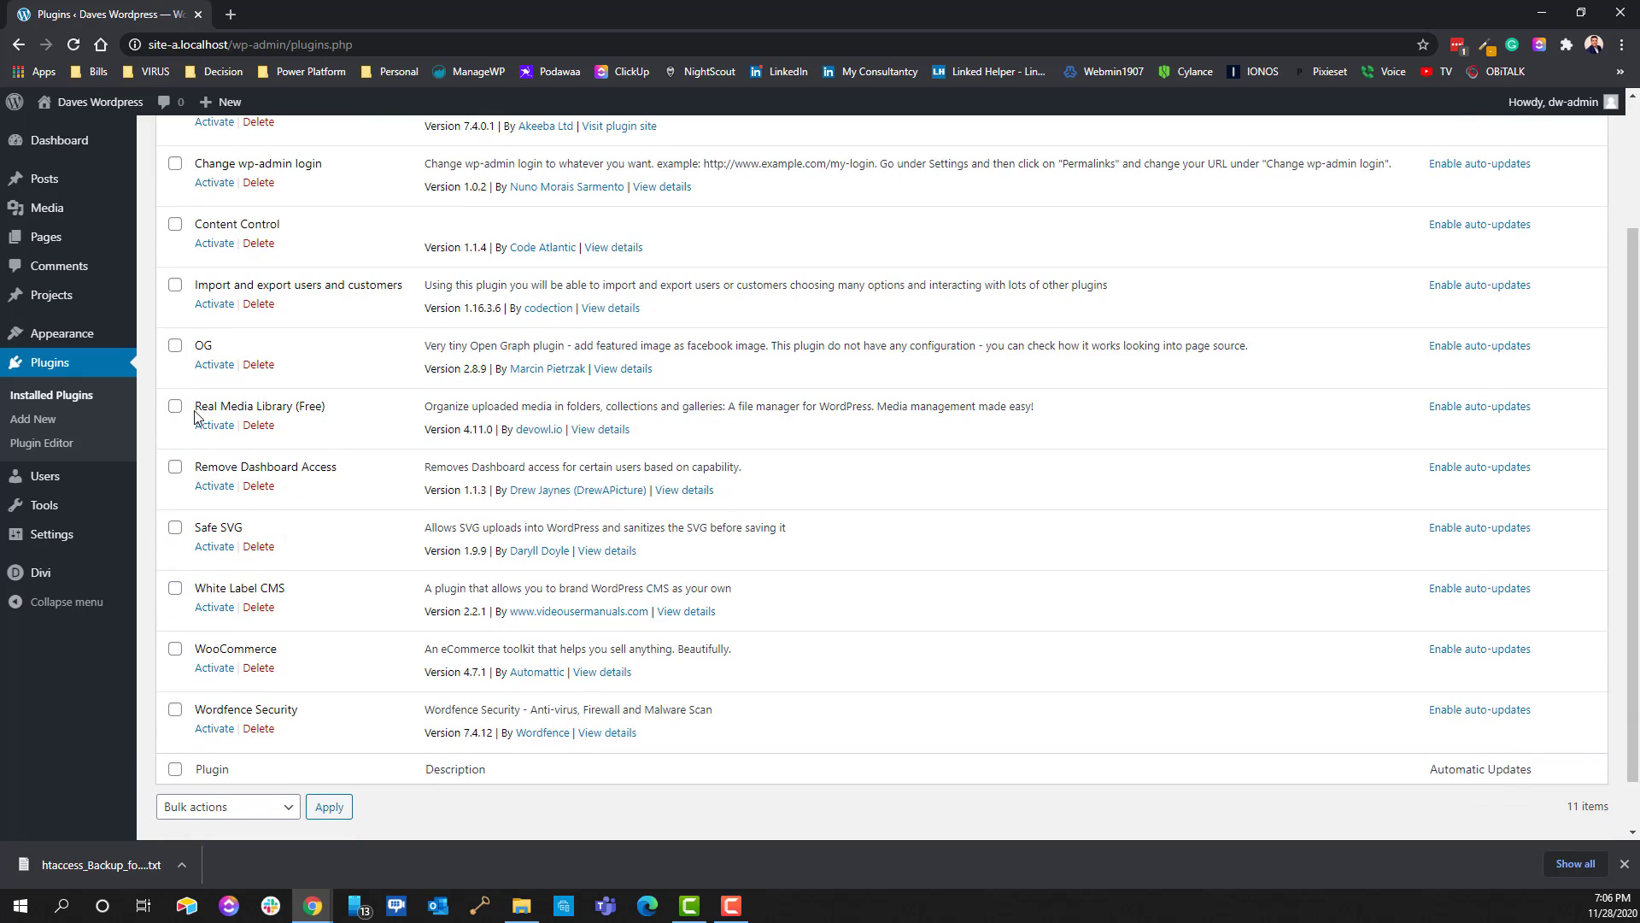
left_click_drag(206, 406, 336, 411)
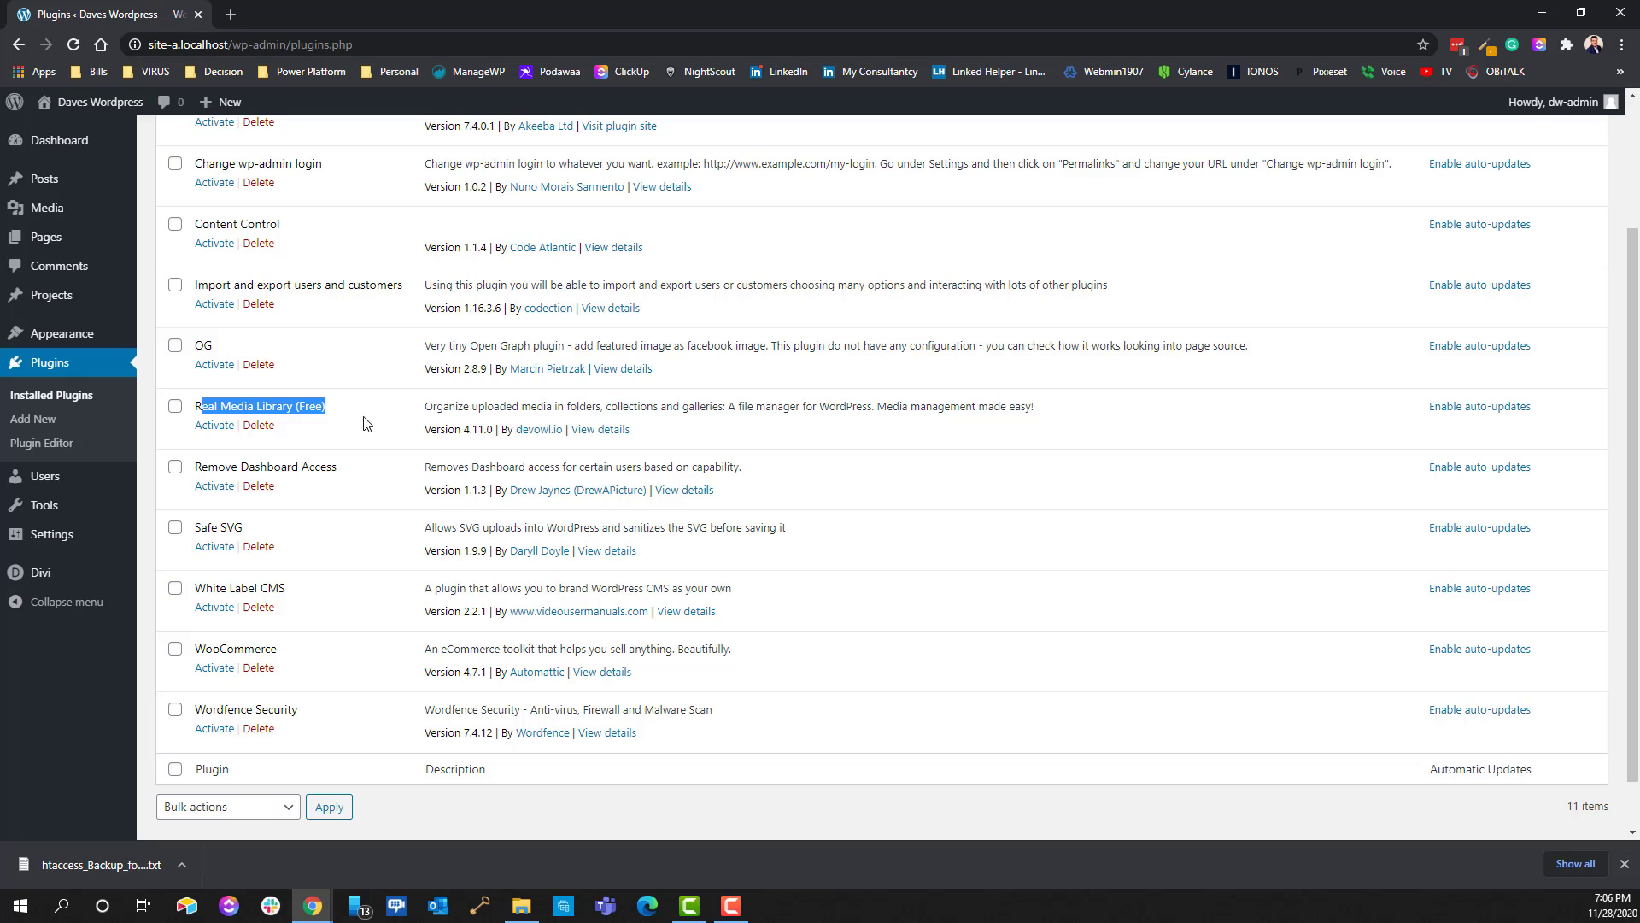
left_click(346, 431)
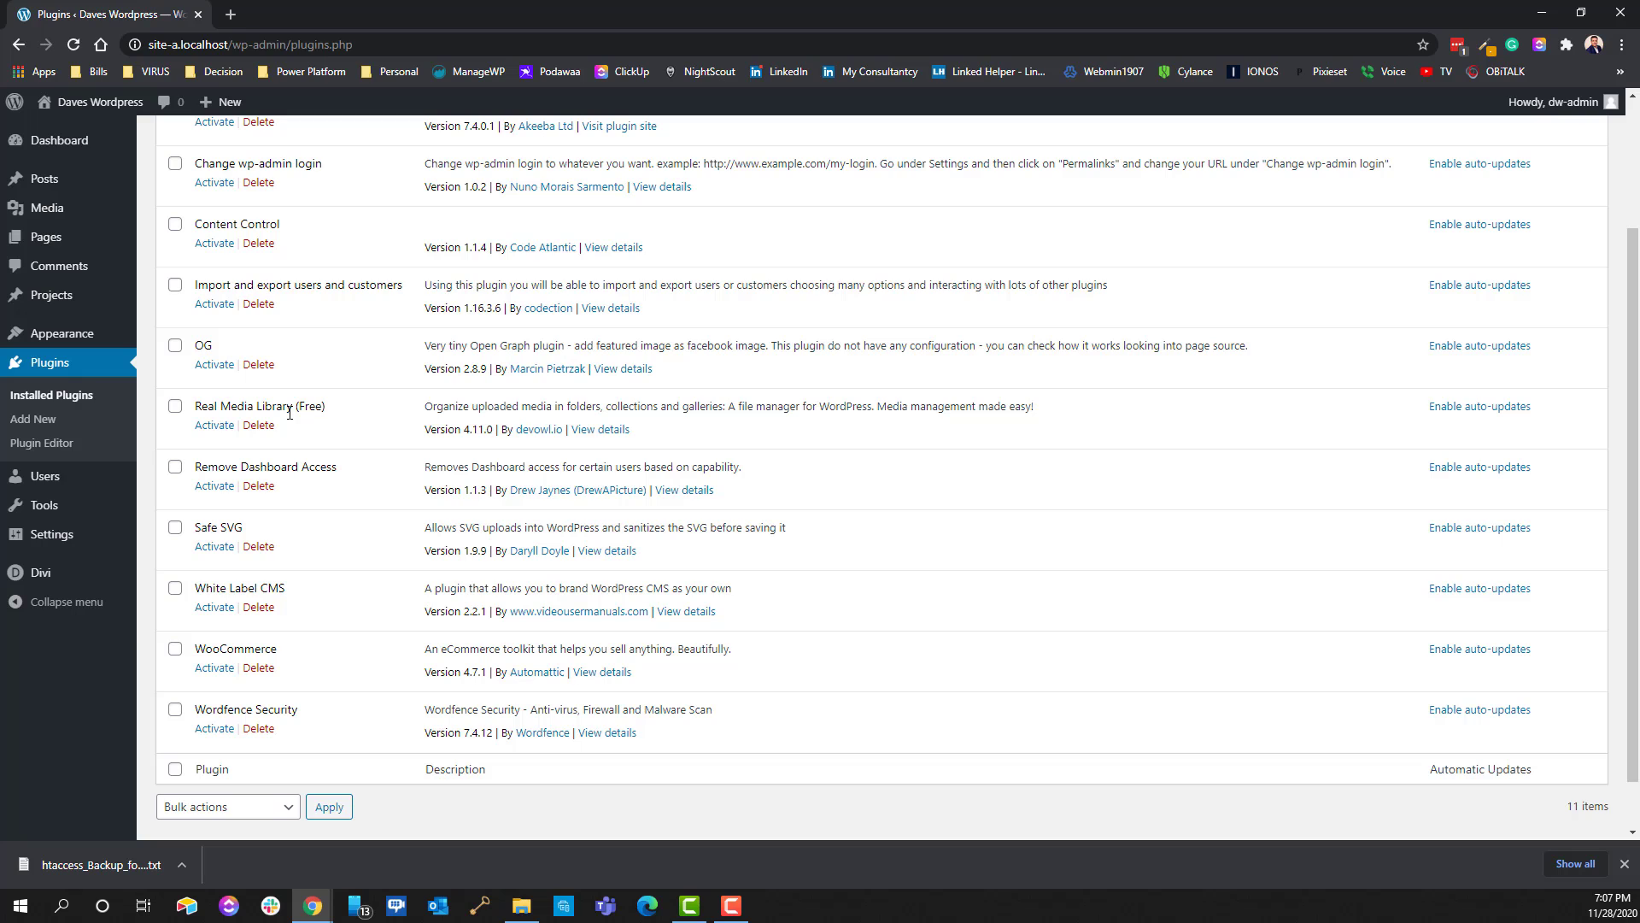
Open the Media Library, open and close the Add New upload panel, then return to the site-a Explorer window.
left_click(55, 209)
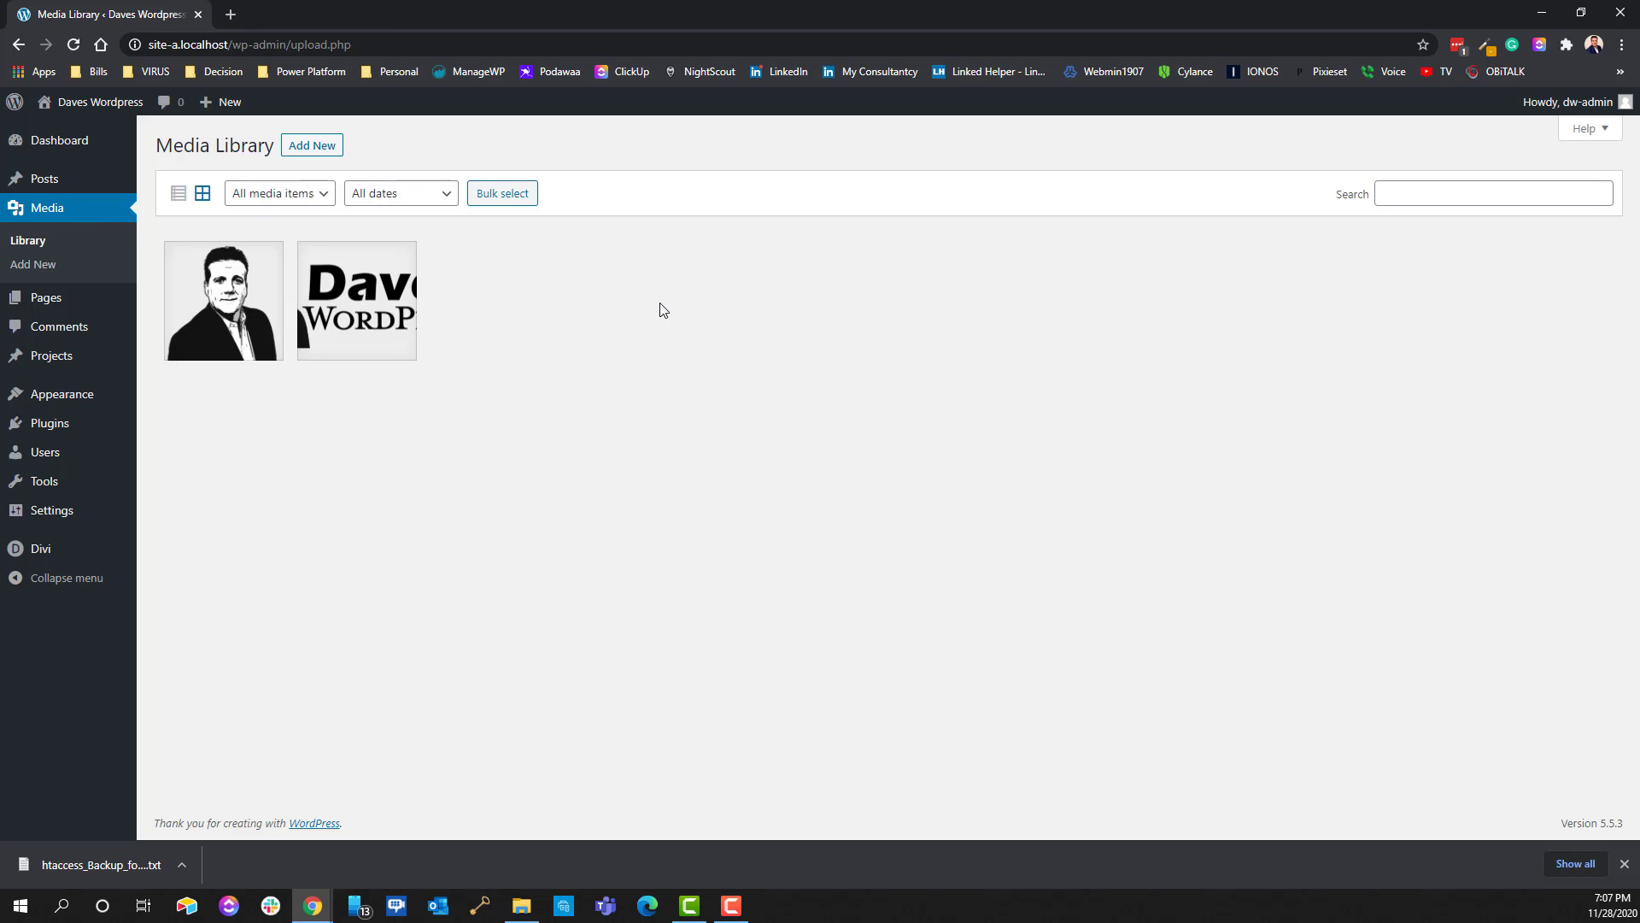
left_click(312, 146)
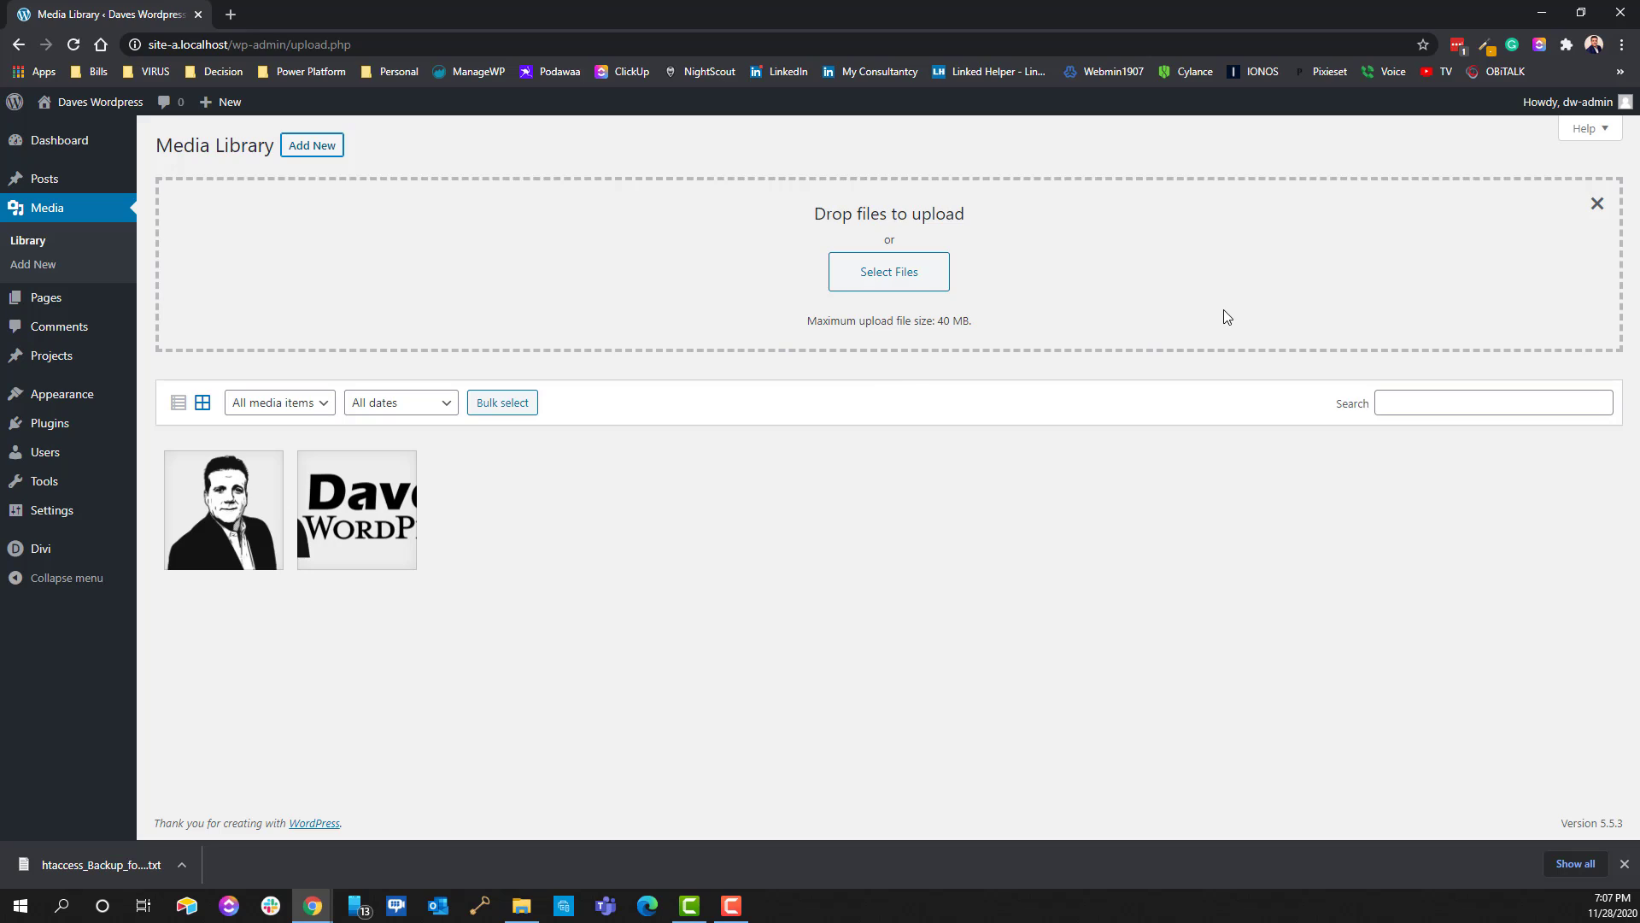
left_click(1599, 210)
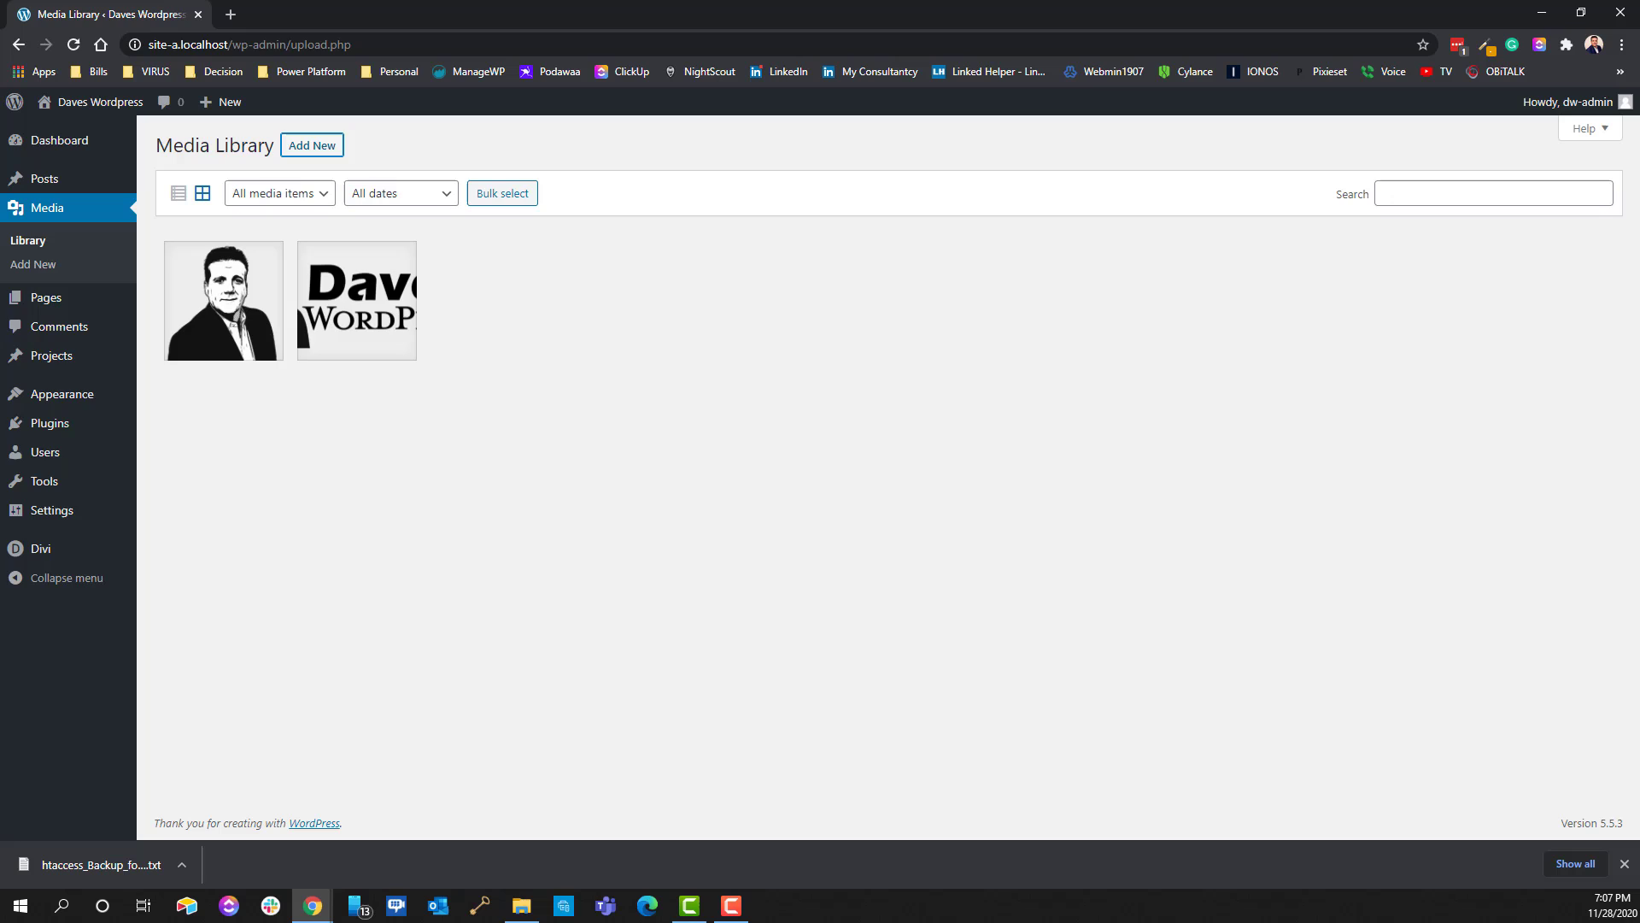
key("alt+Tab")
Browse to wp-content > uploads > 2020 > 11 and scroll through the stored image thumbnails.
left_click_drag(906, 210, 903, 211)
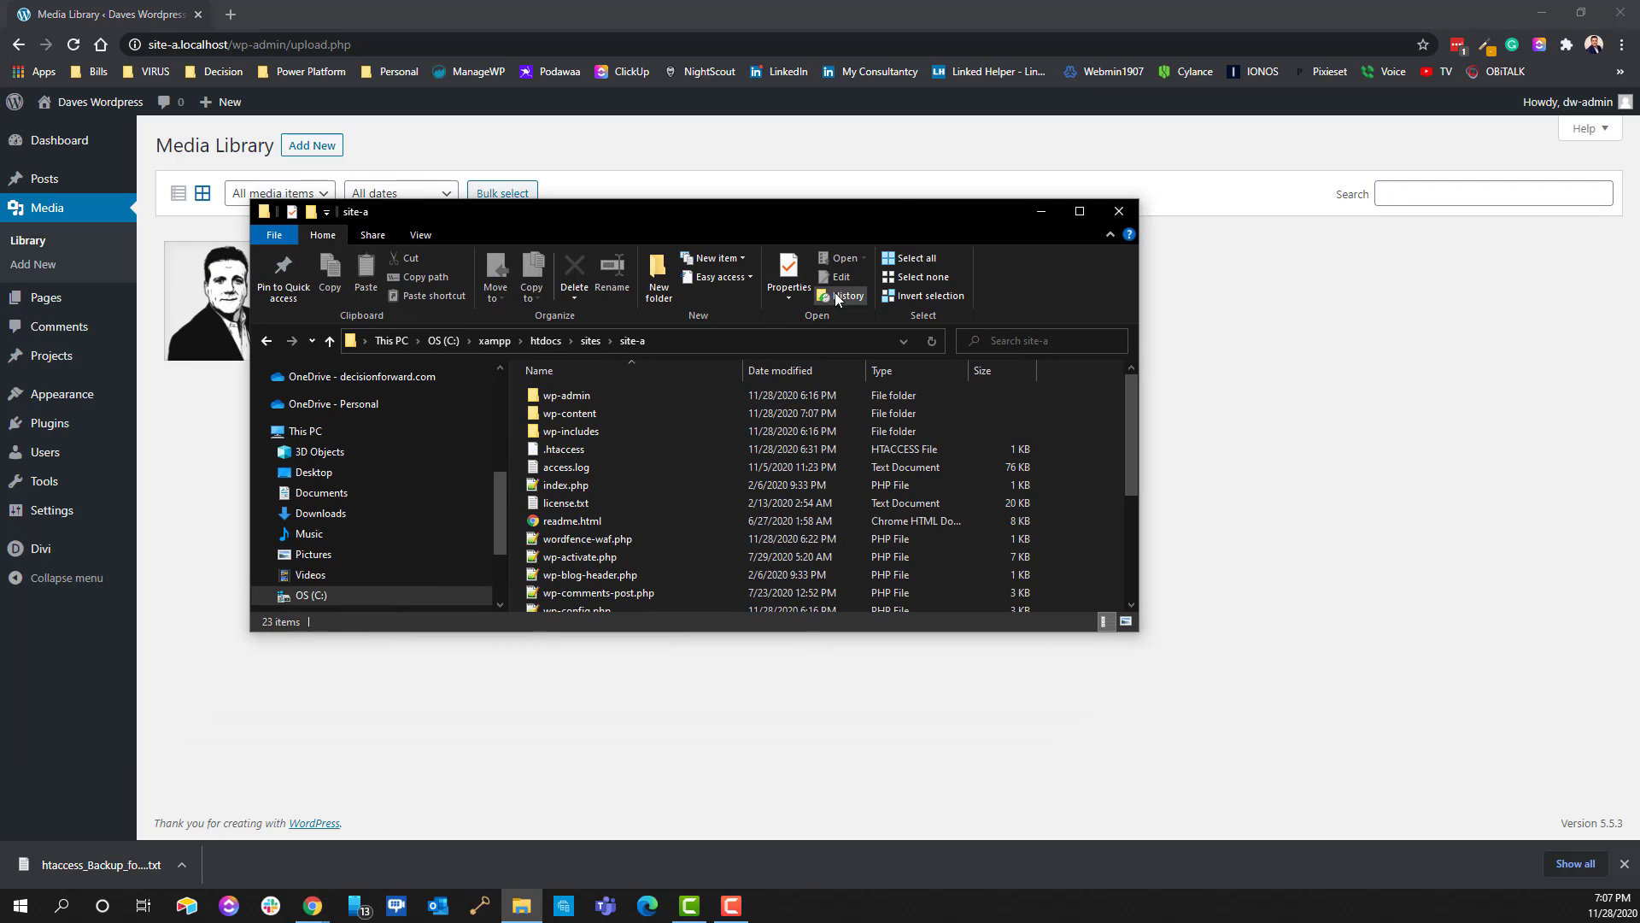
double_click(586, 413)
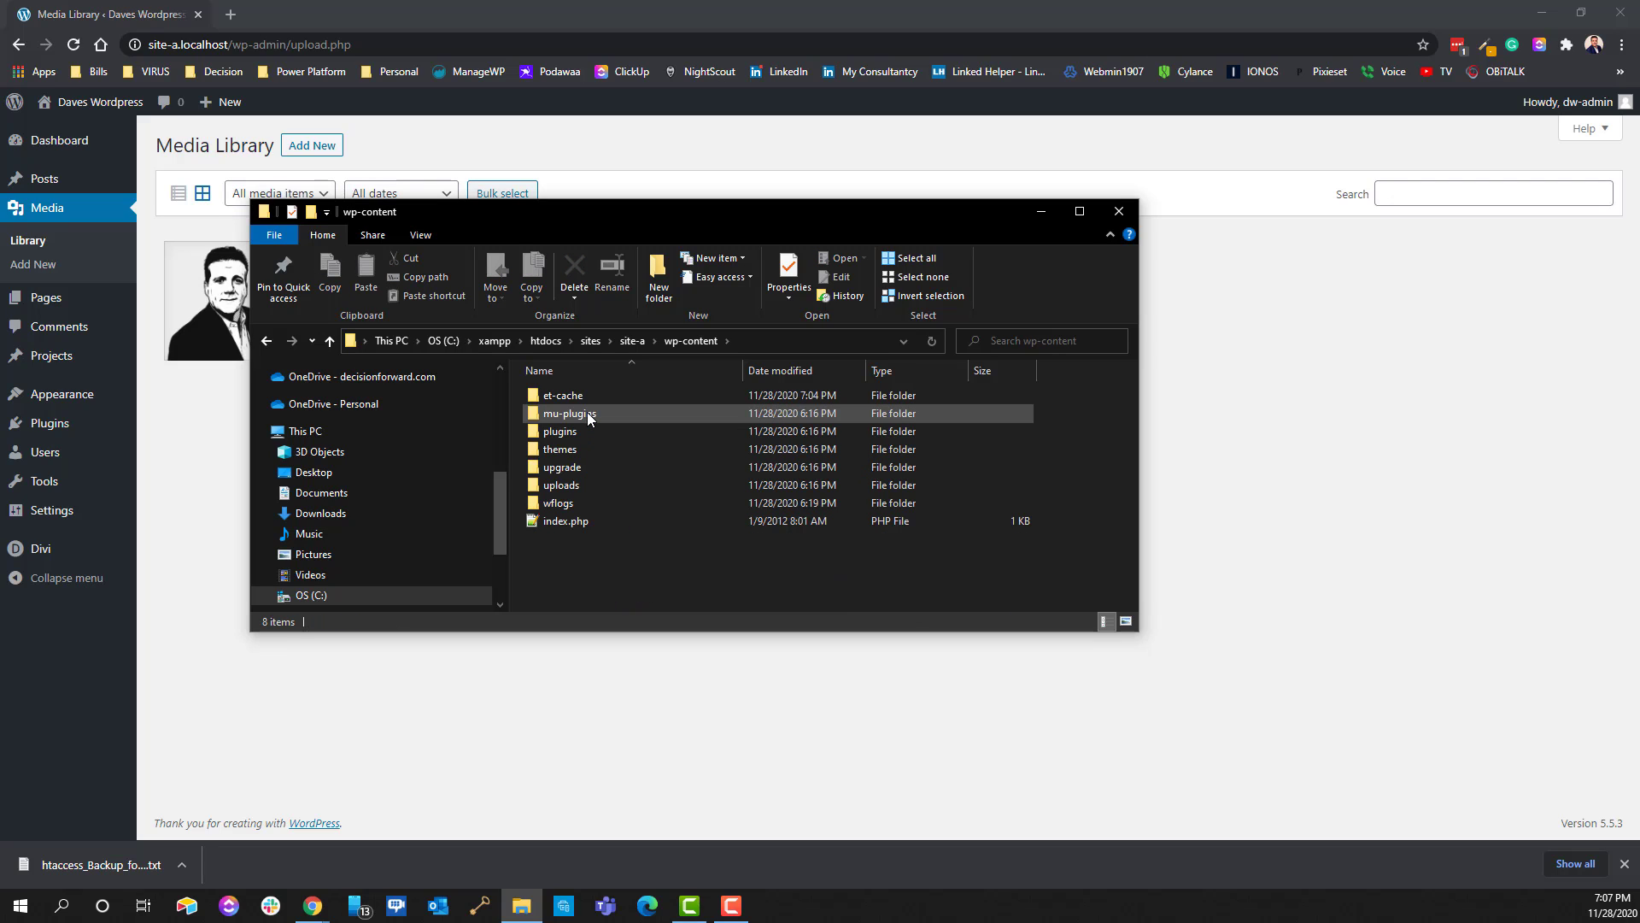
left_click(574, 484)
double_click(583, 484)
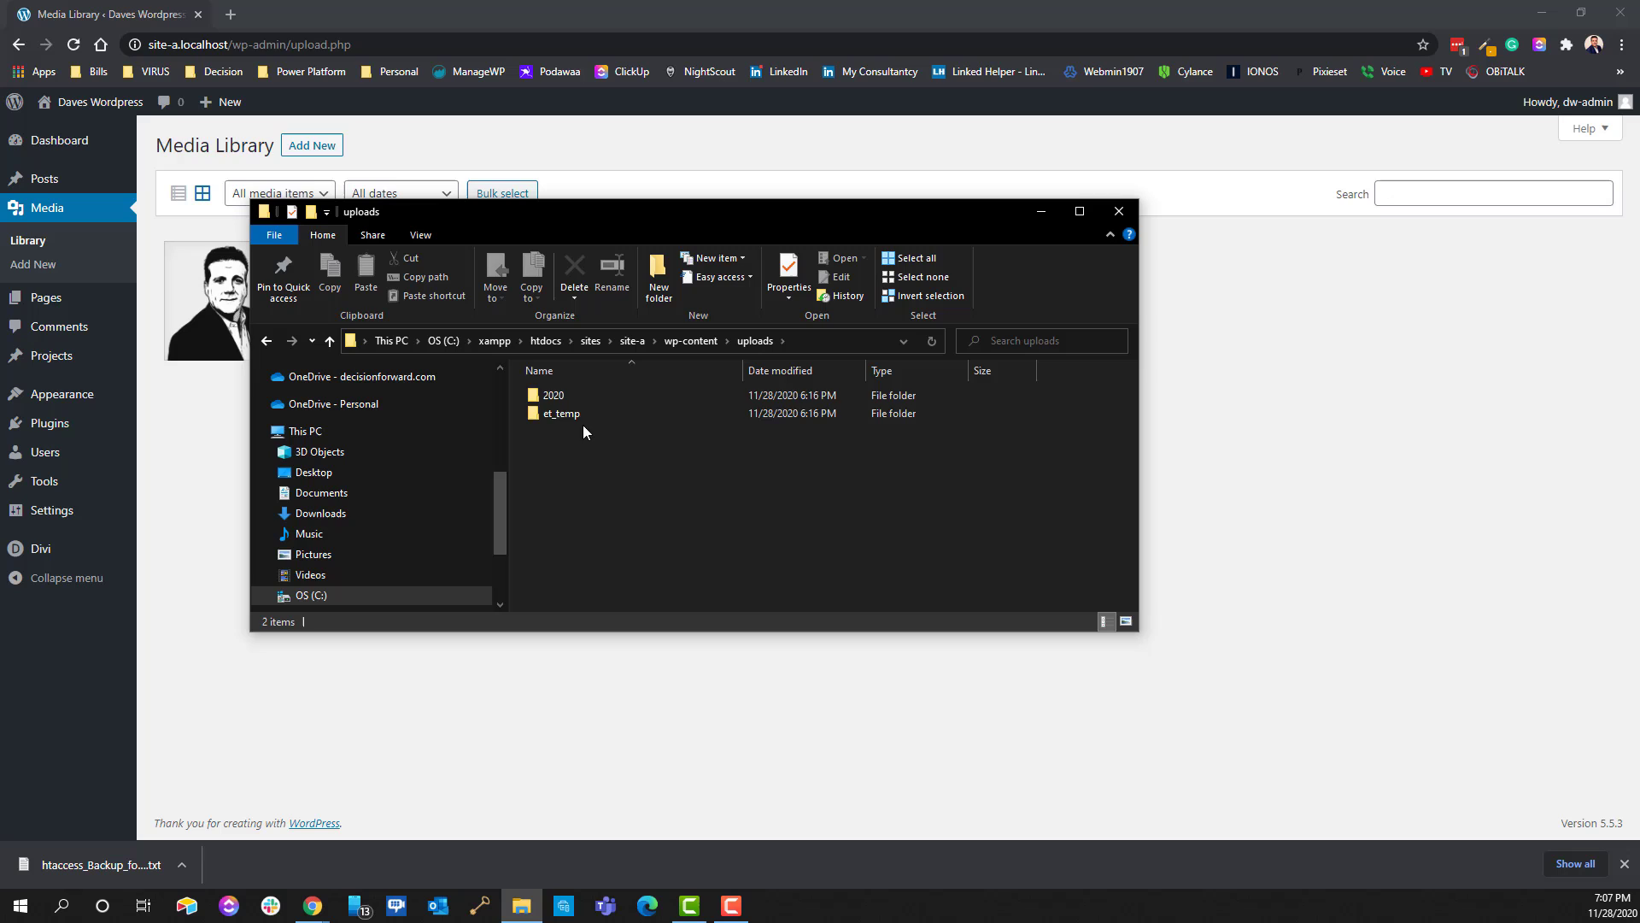
left_click(567, 395)
double_click(569, 398)
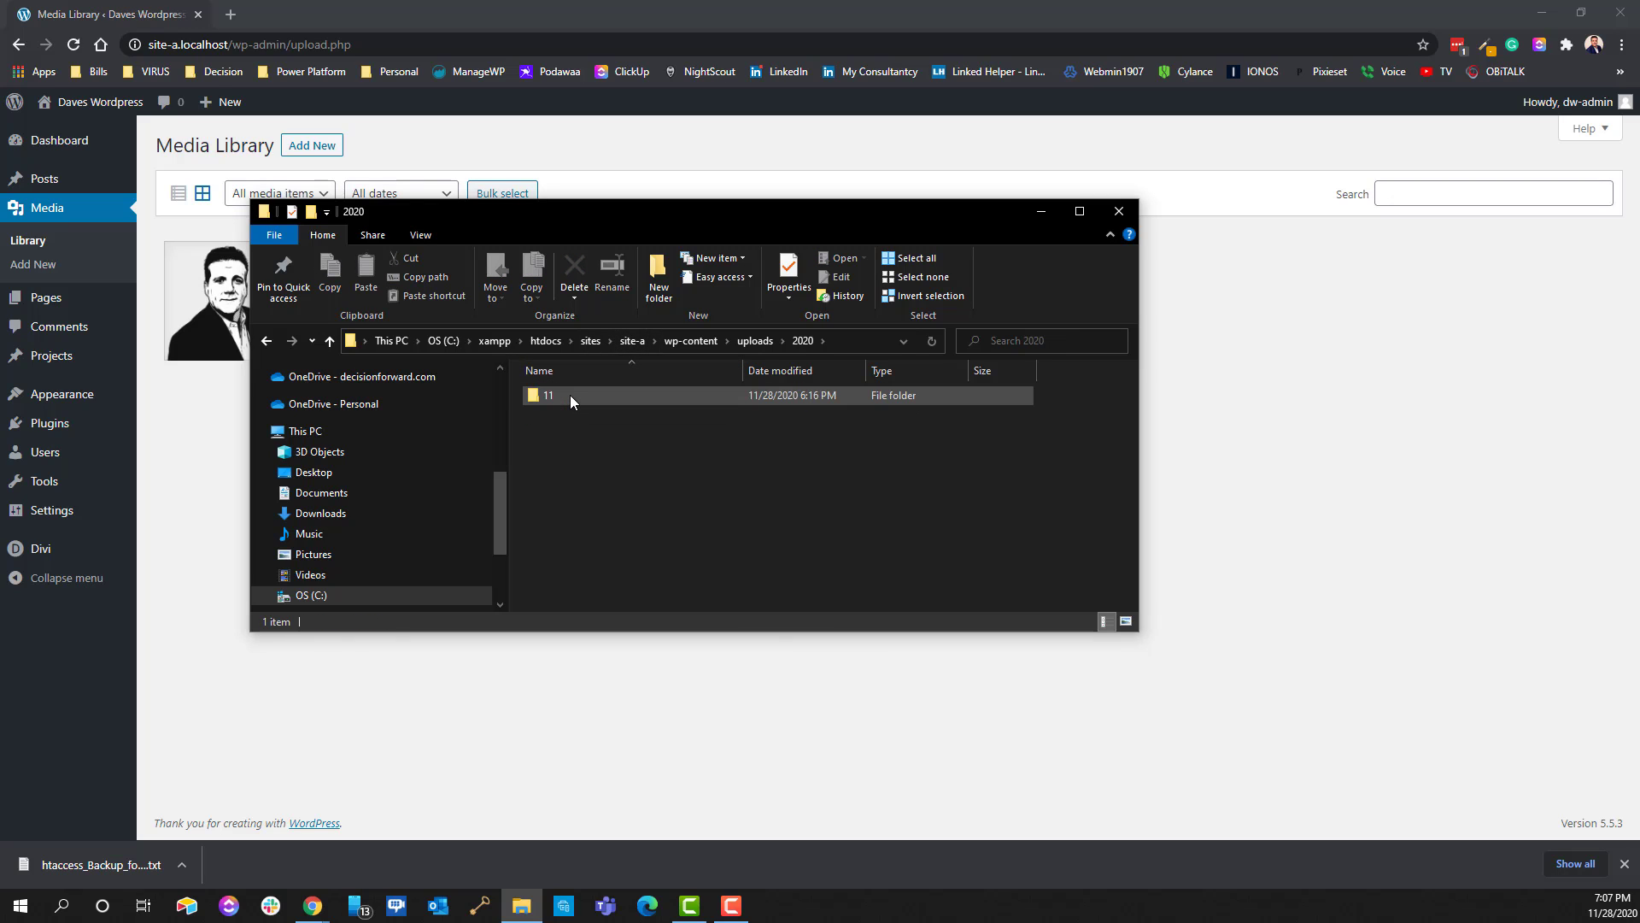
double_click(572, 394)
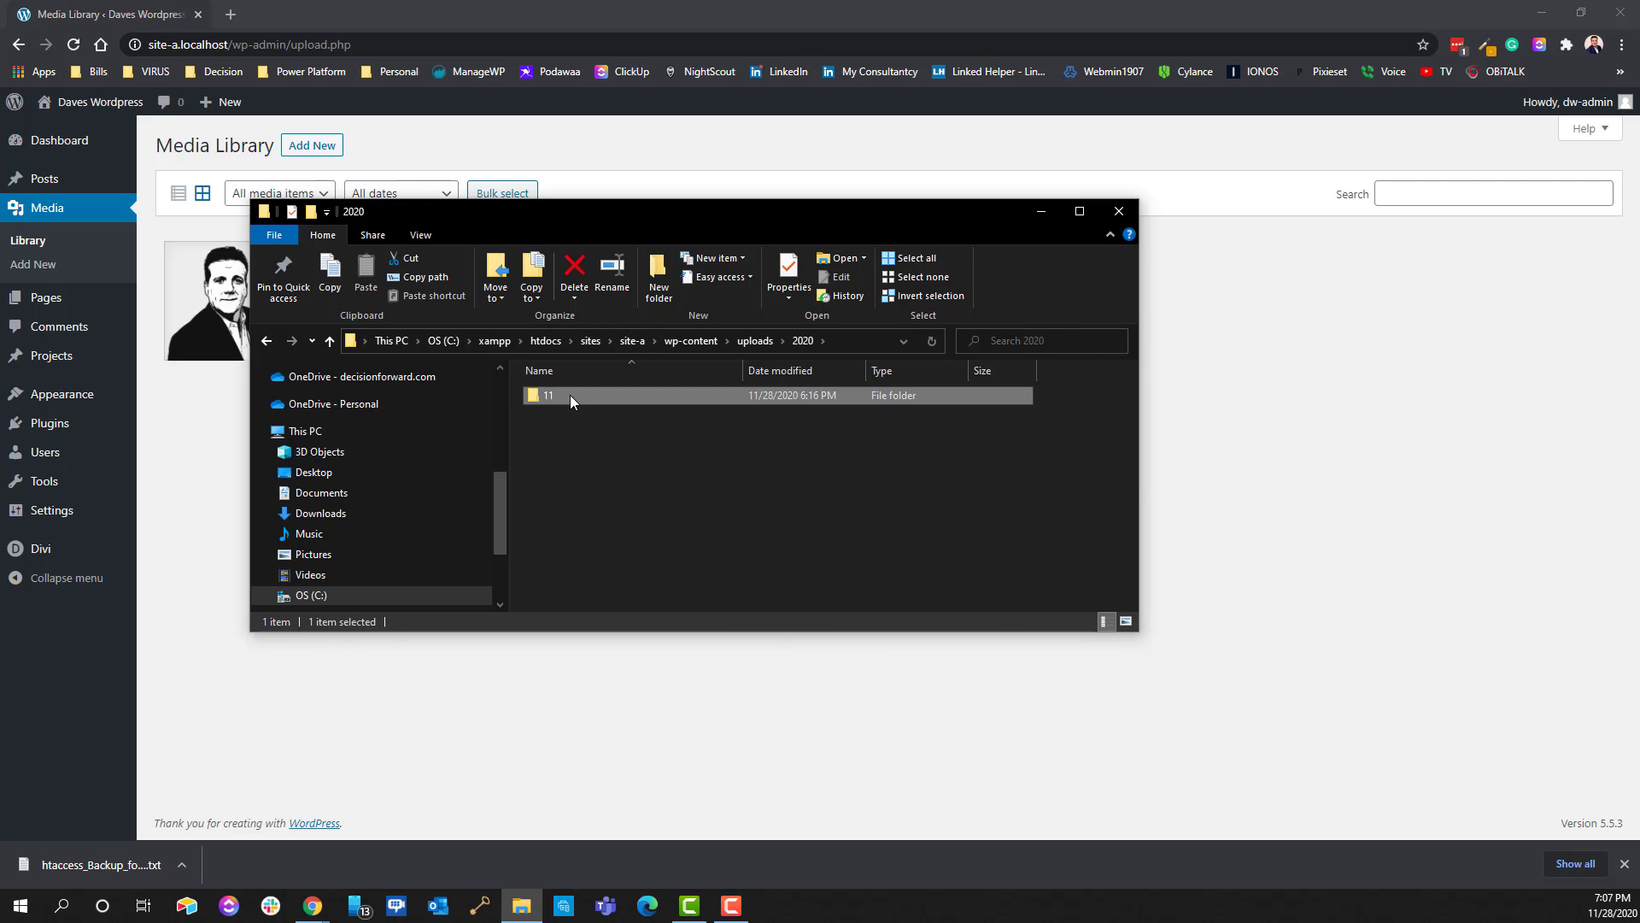
scroll(622, 436, "down", 3)
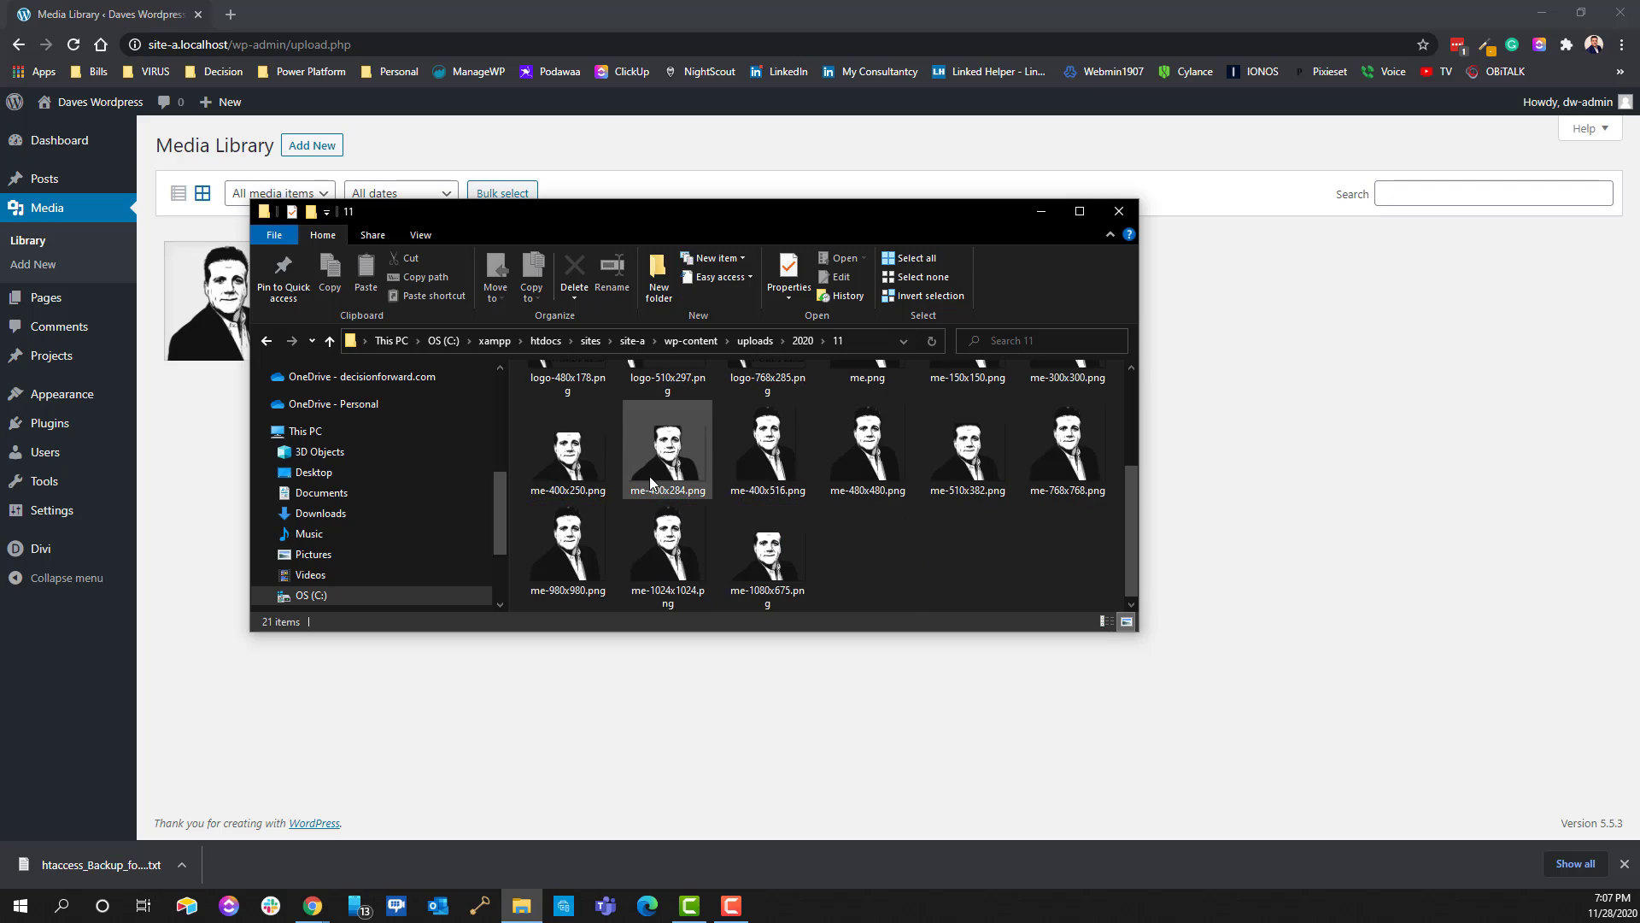
scroll(649, 475, "up", 3)
scroll(648, 474, "down", 3)
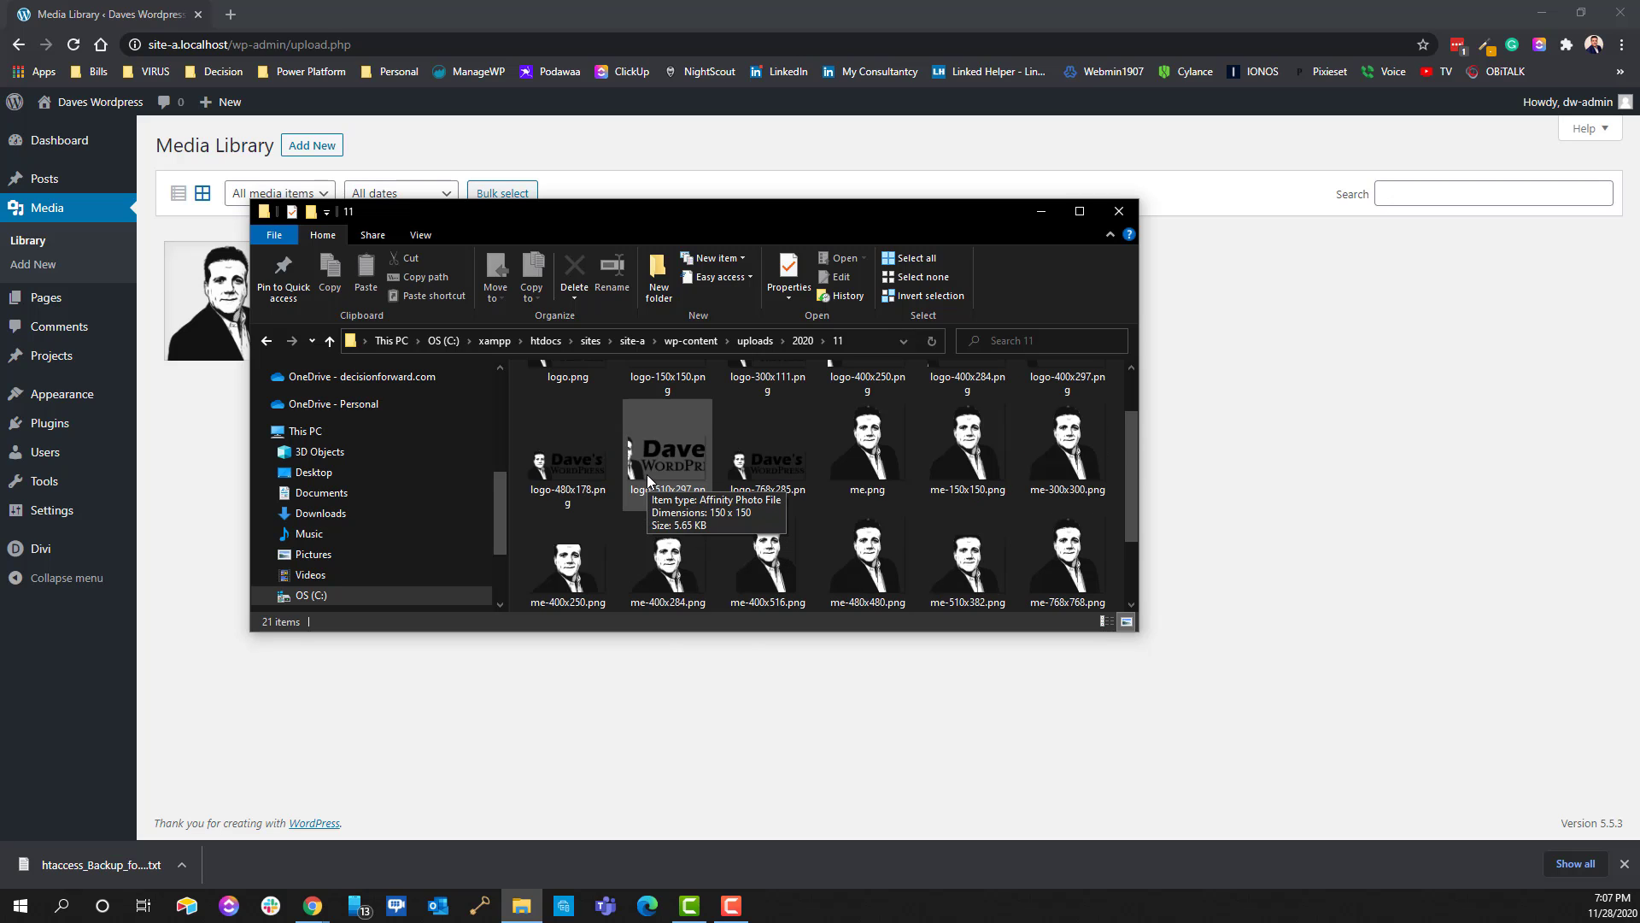
scroll(854, 555, "up", 2)
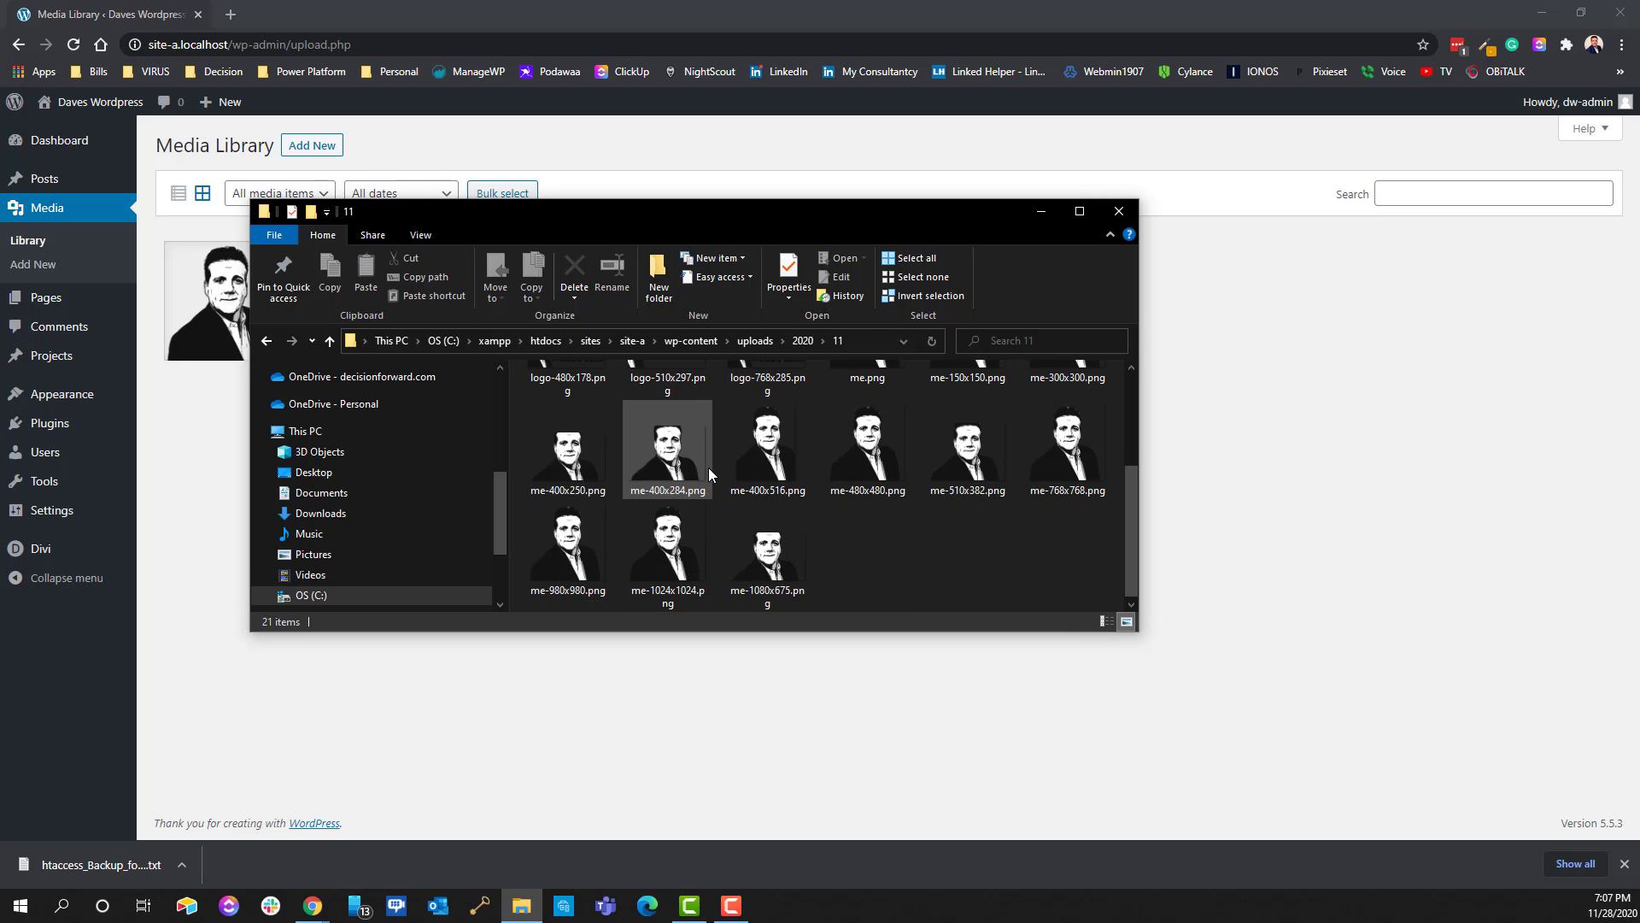
scroll(709, 468, "up", 1)
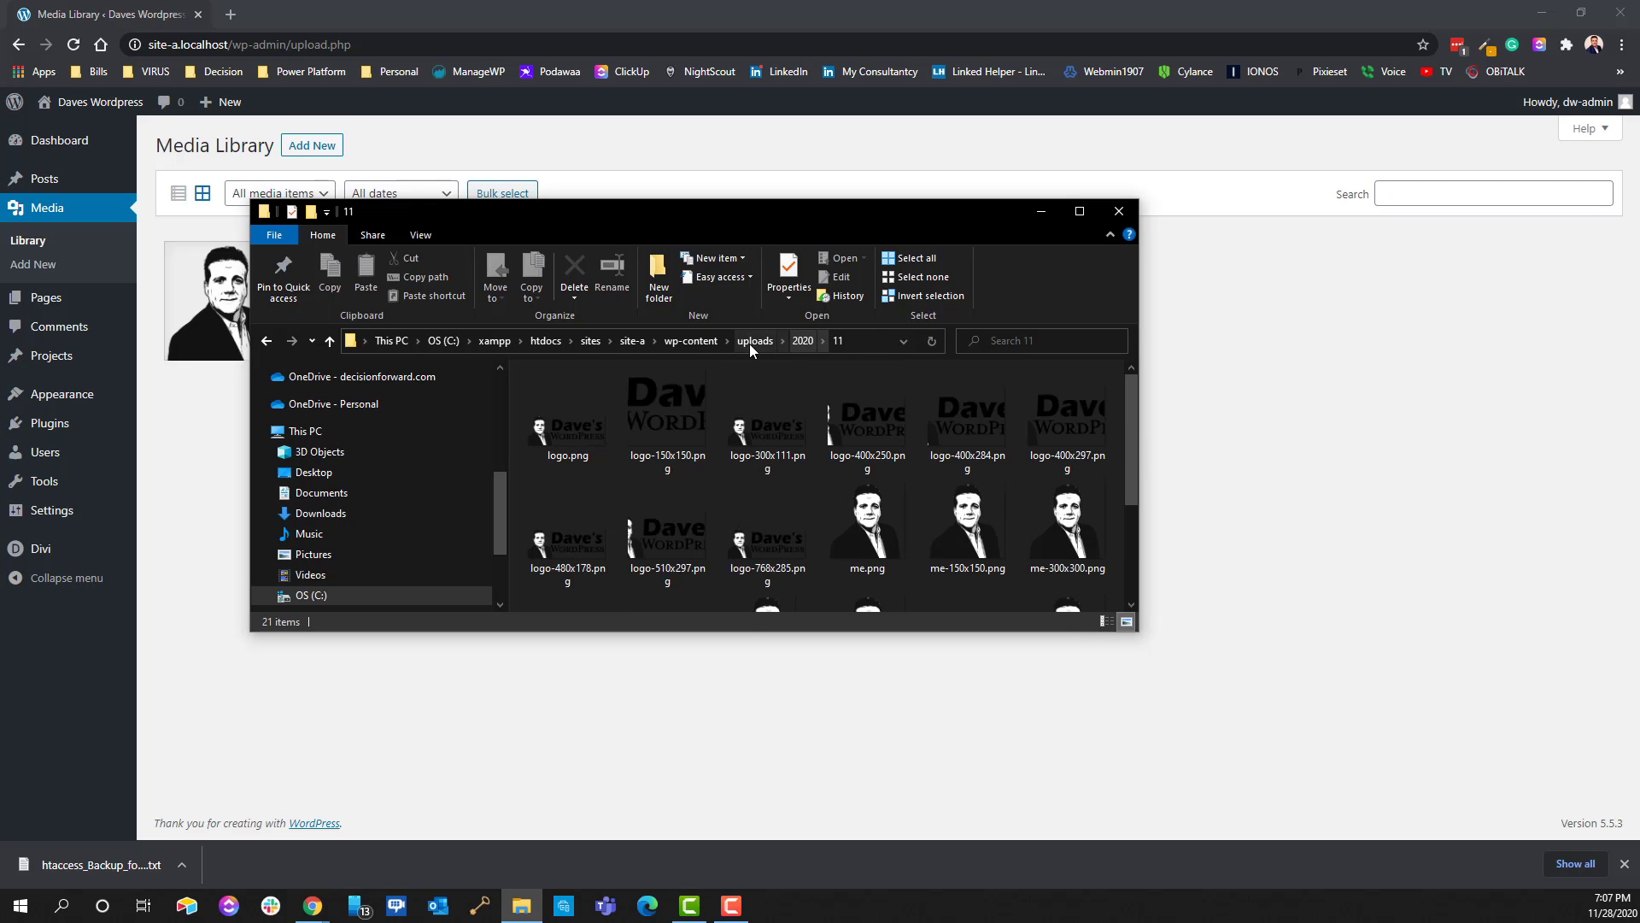
Check the et_temp and 2020 folders under uploads, then close File Explorer.
left_click(801, 341)
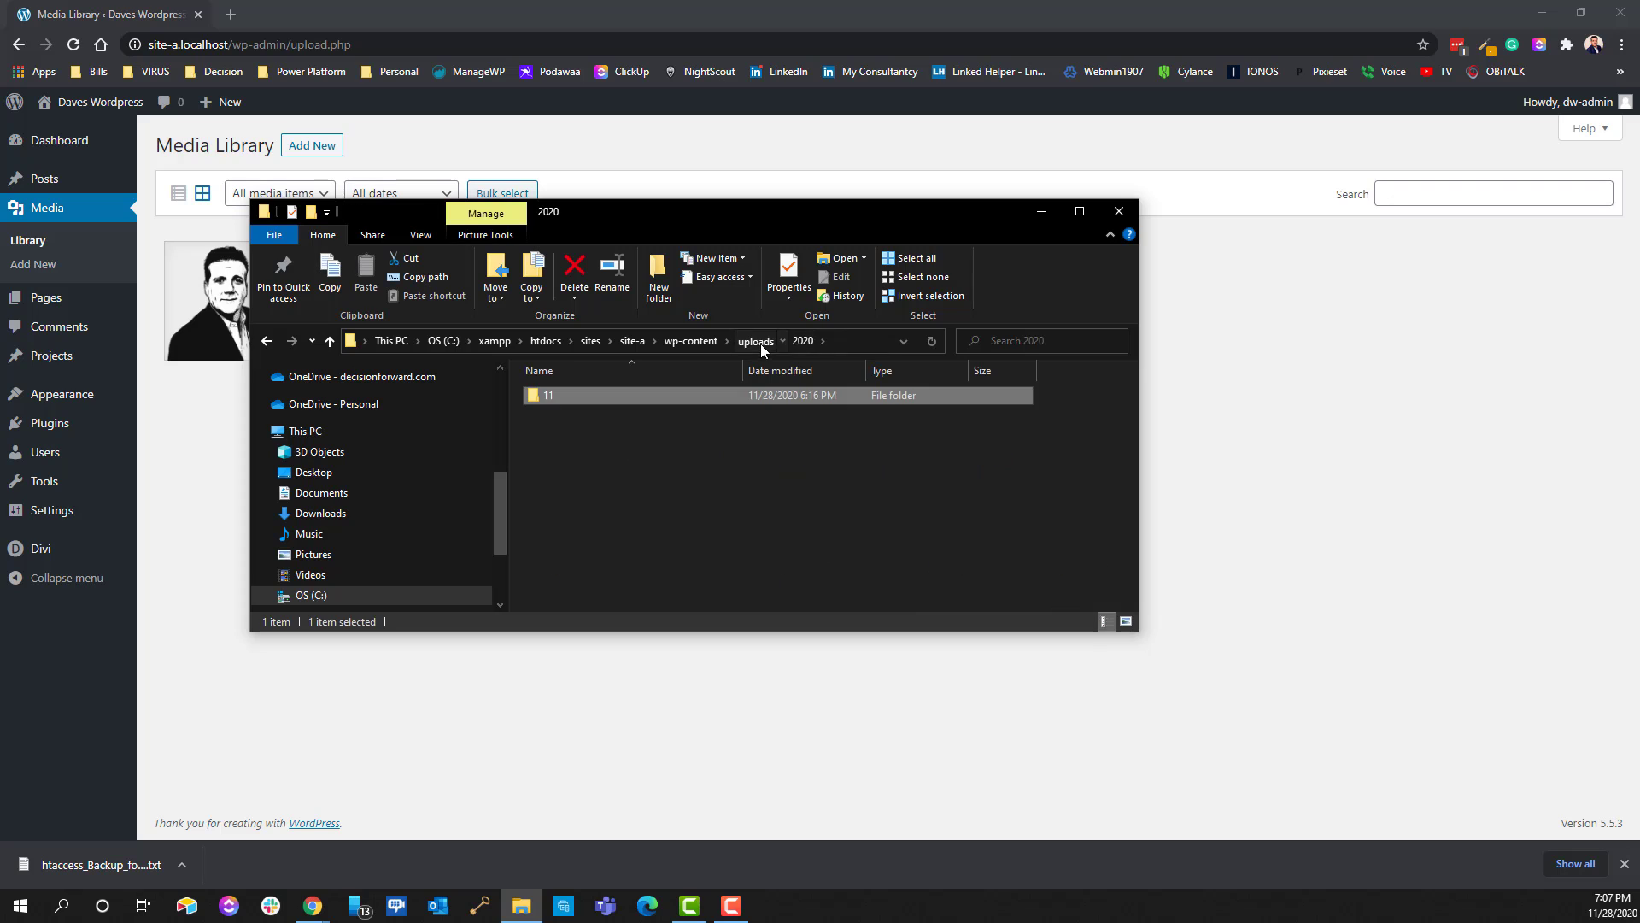
left_click(760, 343)
double_click(551, 417)
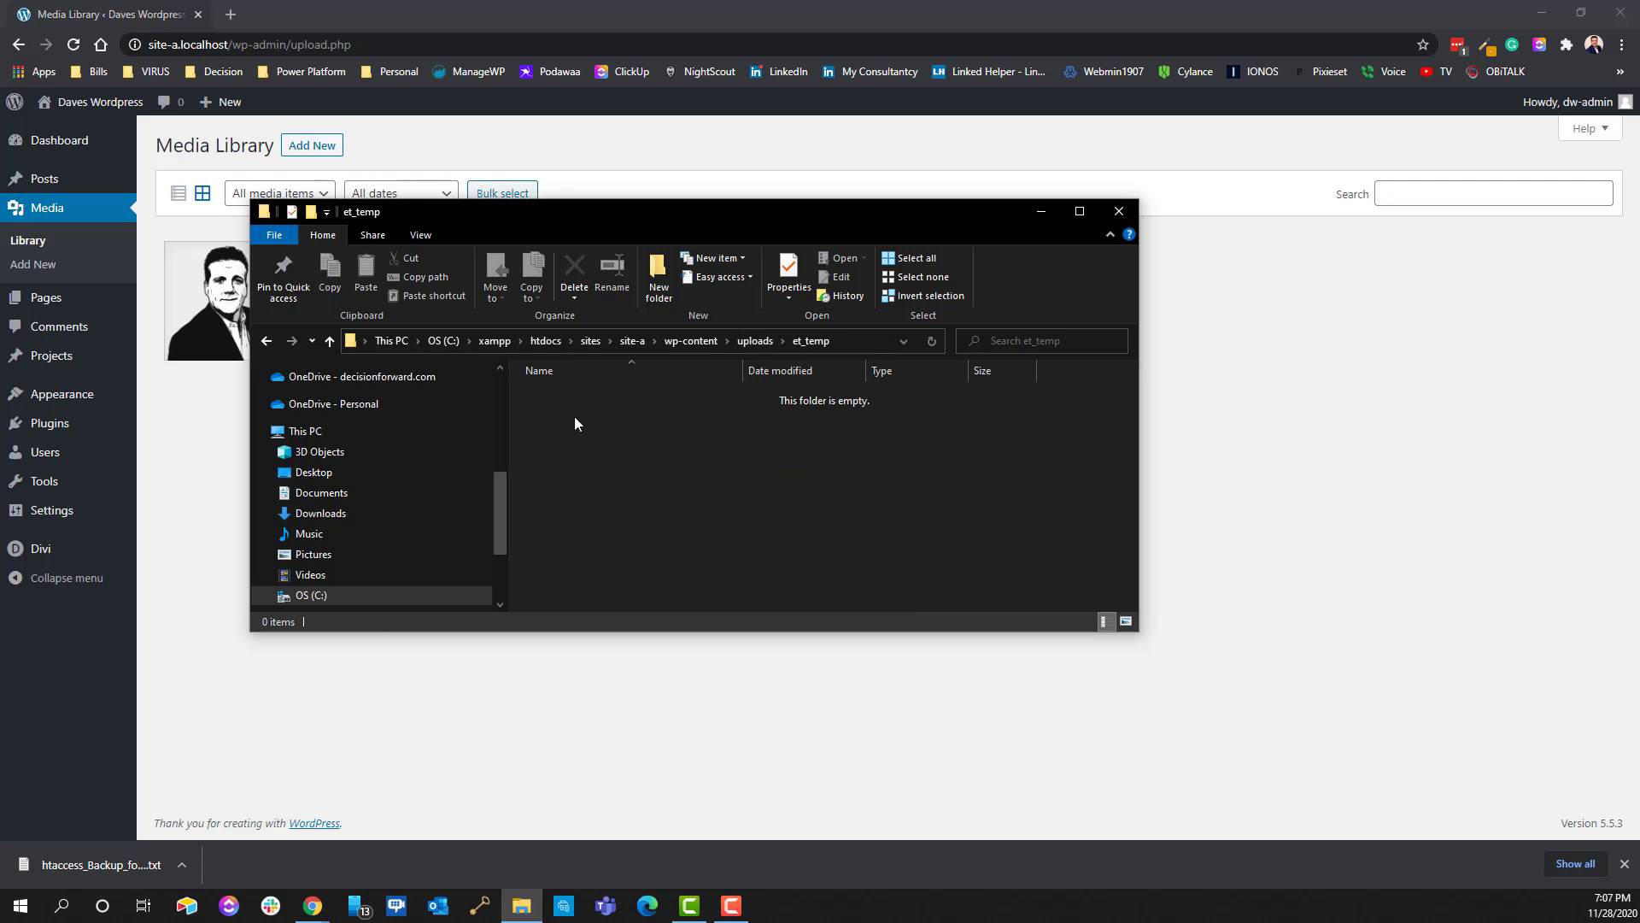
left_click(752, 342)
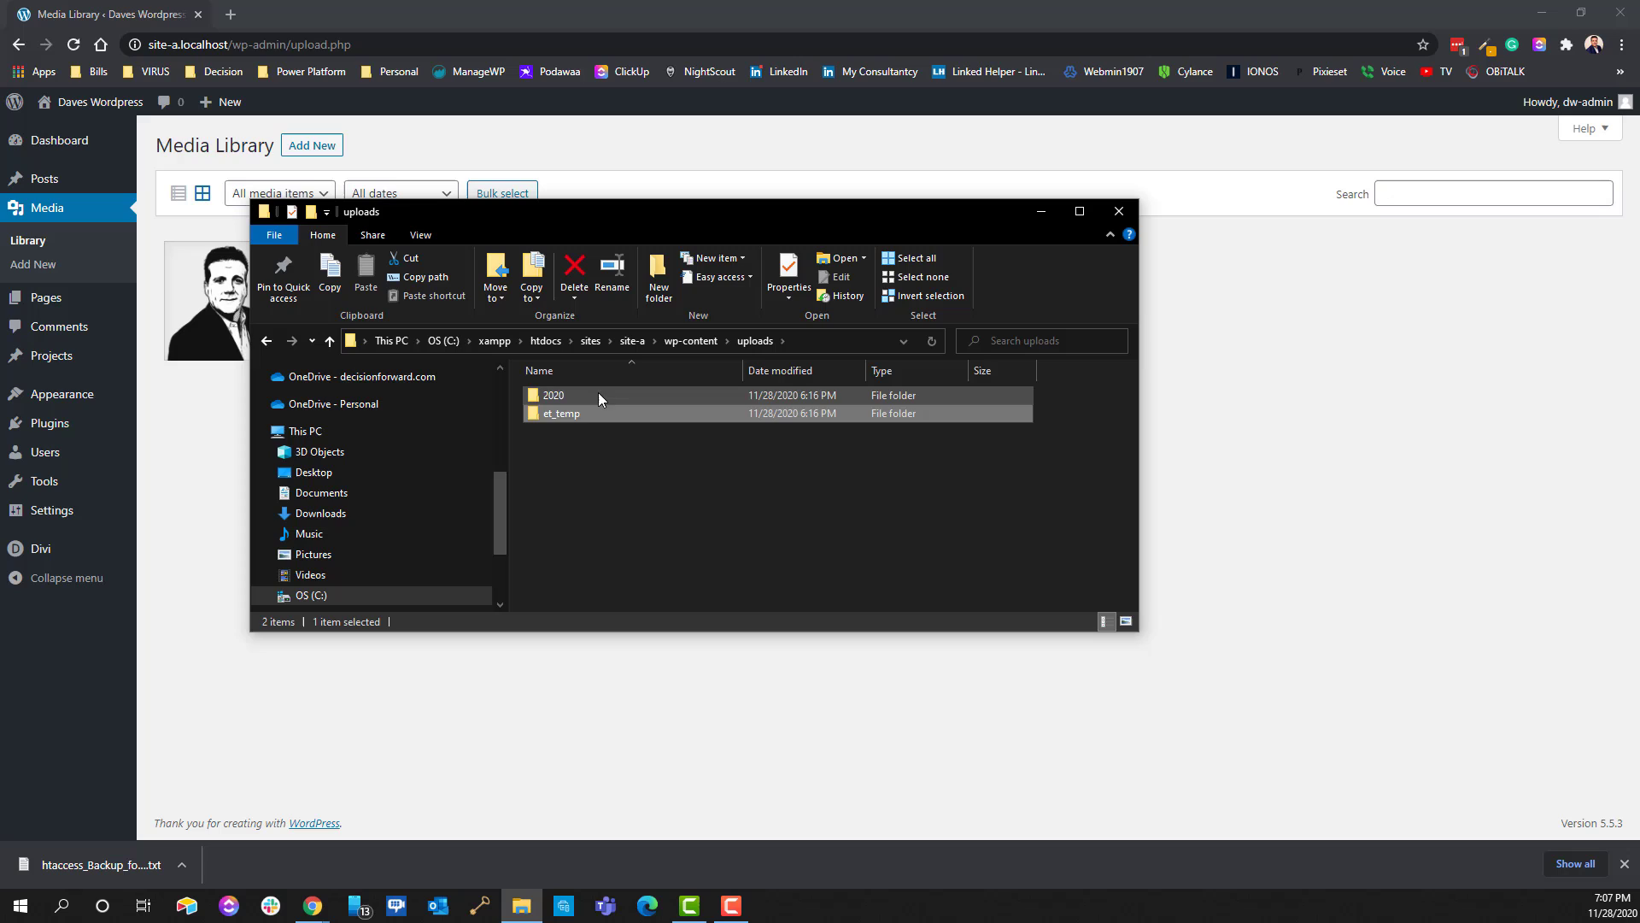
double_click(594, 397)
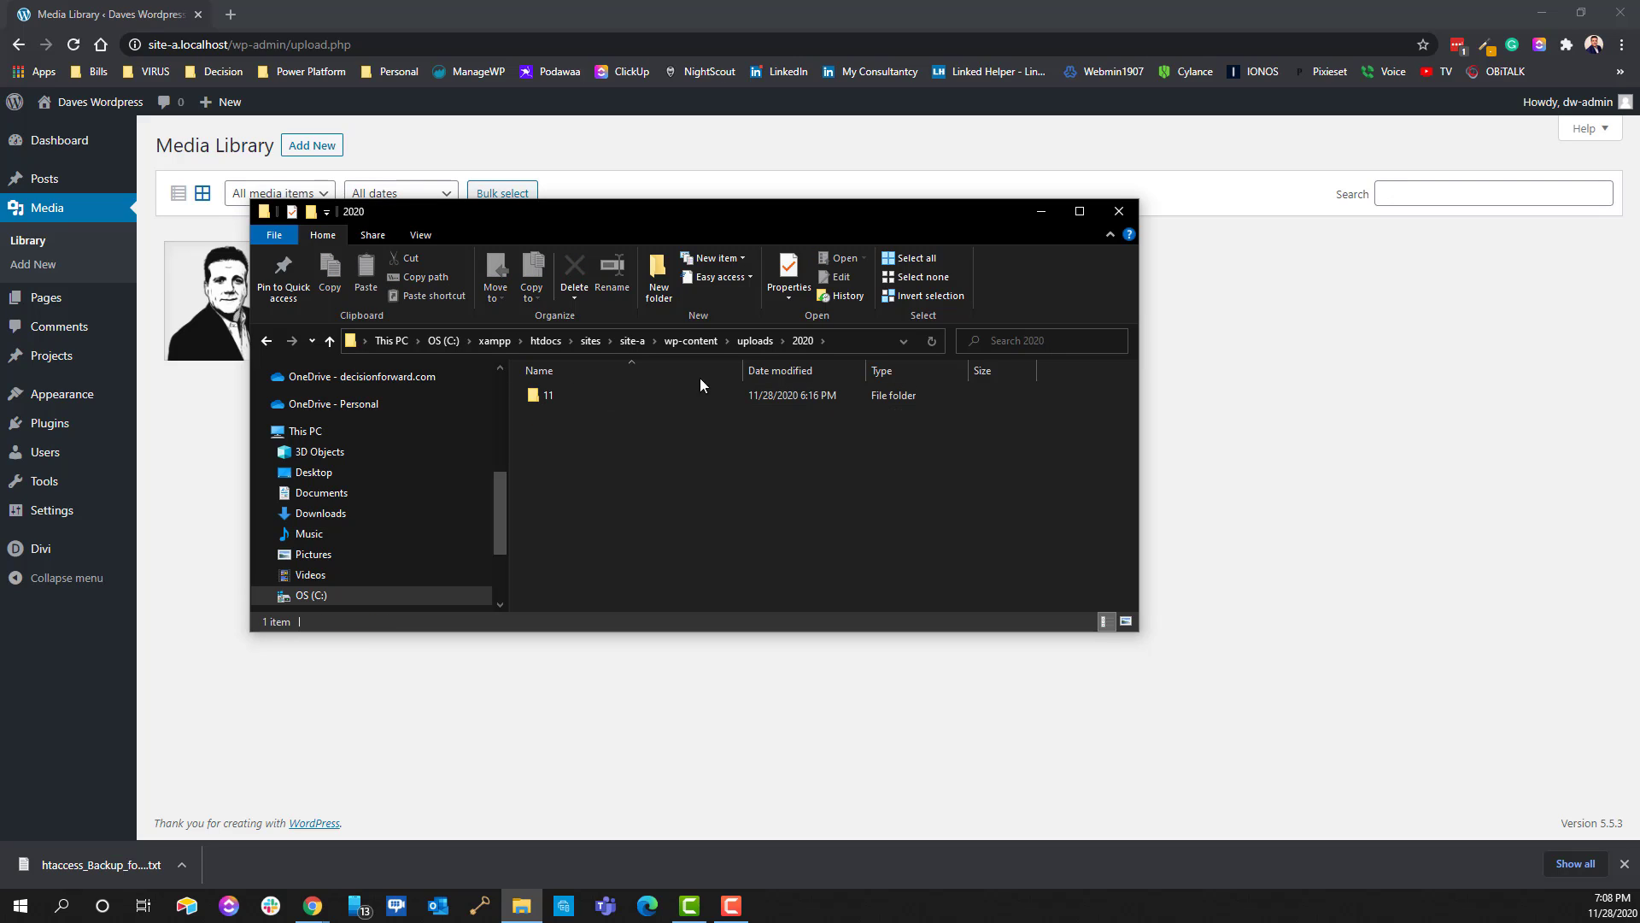
left_click(1119, 211)
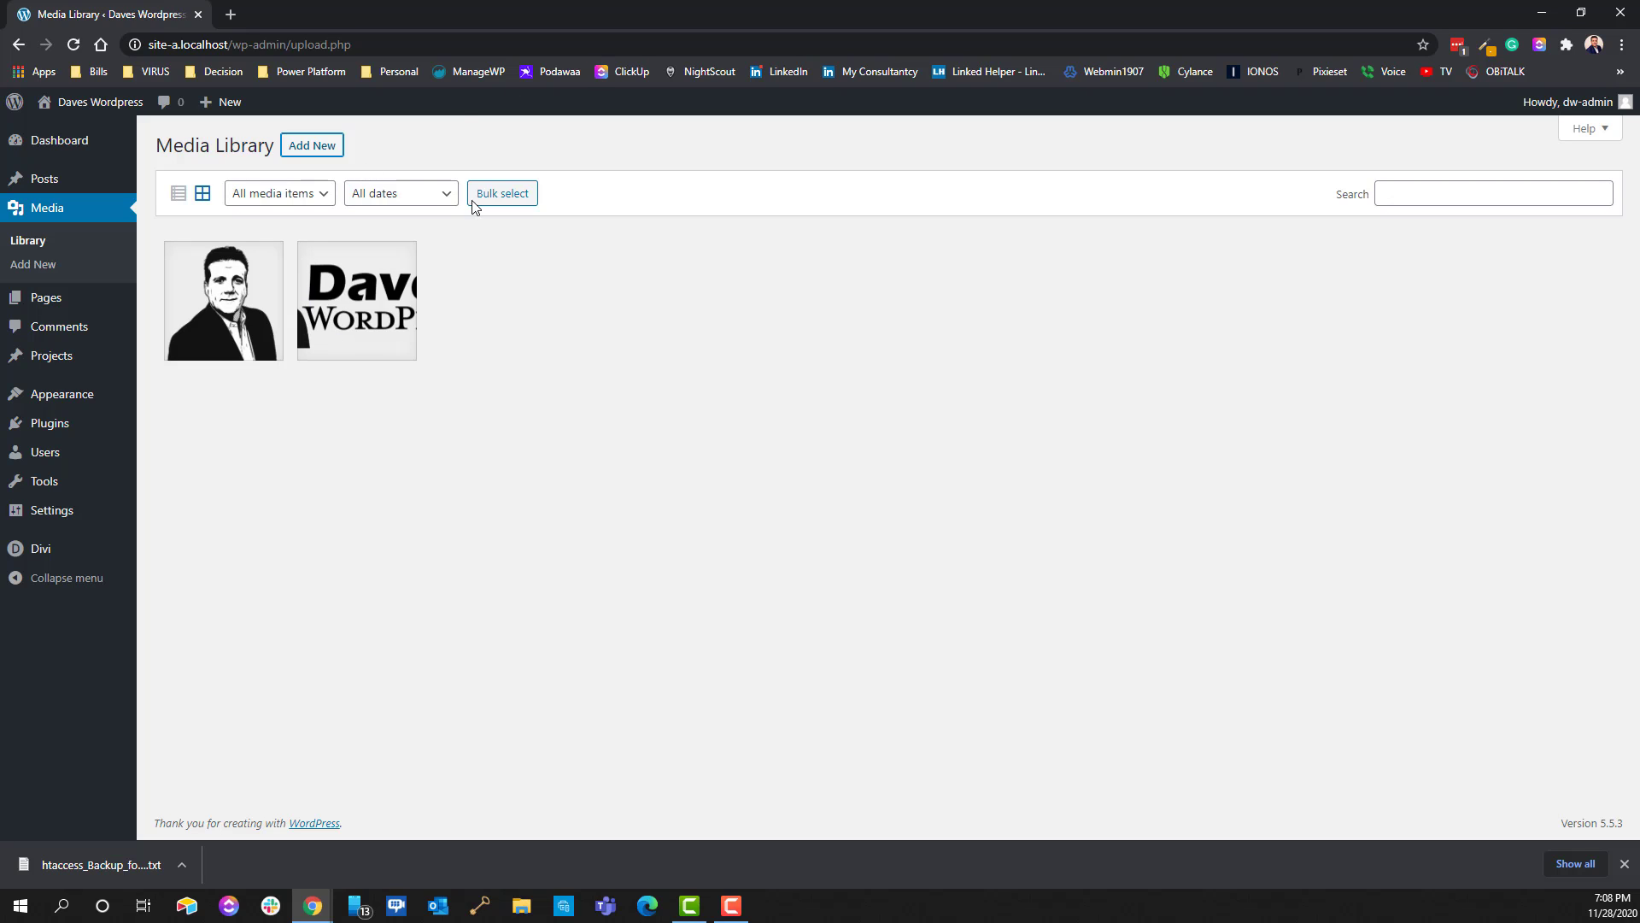
Activate Real Media Library (Free) from Plugins and scroll through its version 4.11.0 welcome page.
left_click(38, 431)
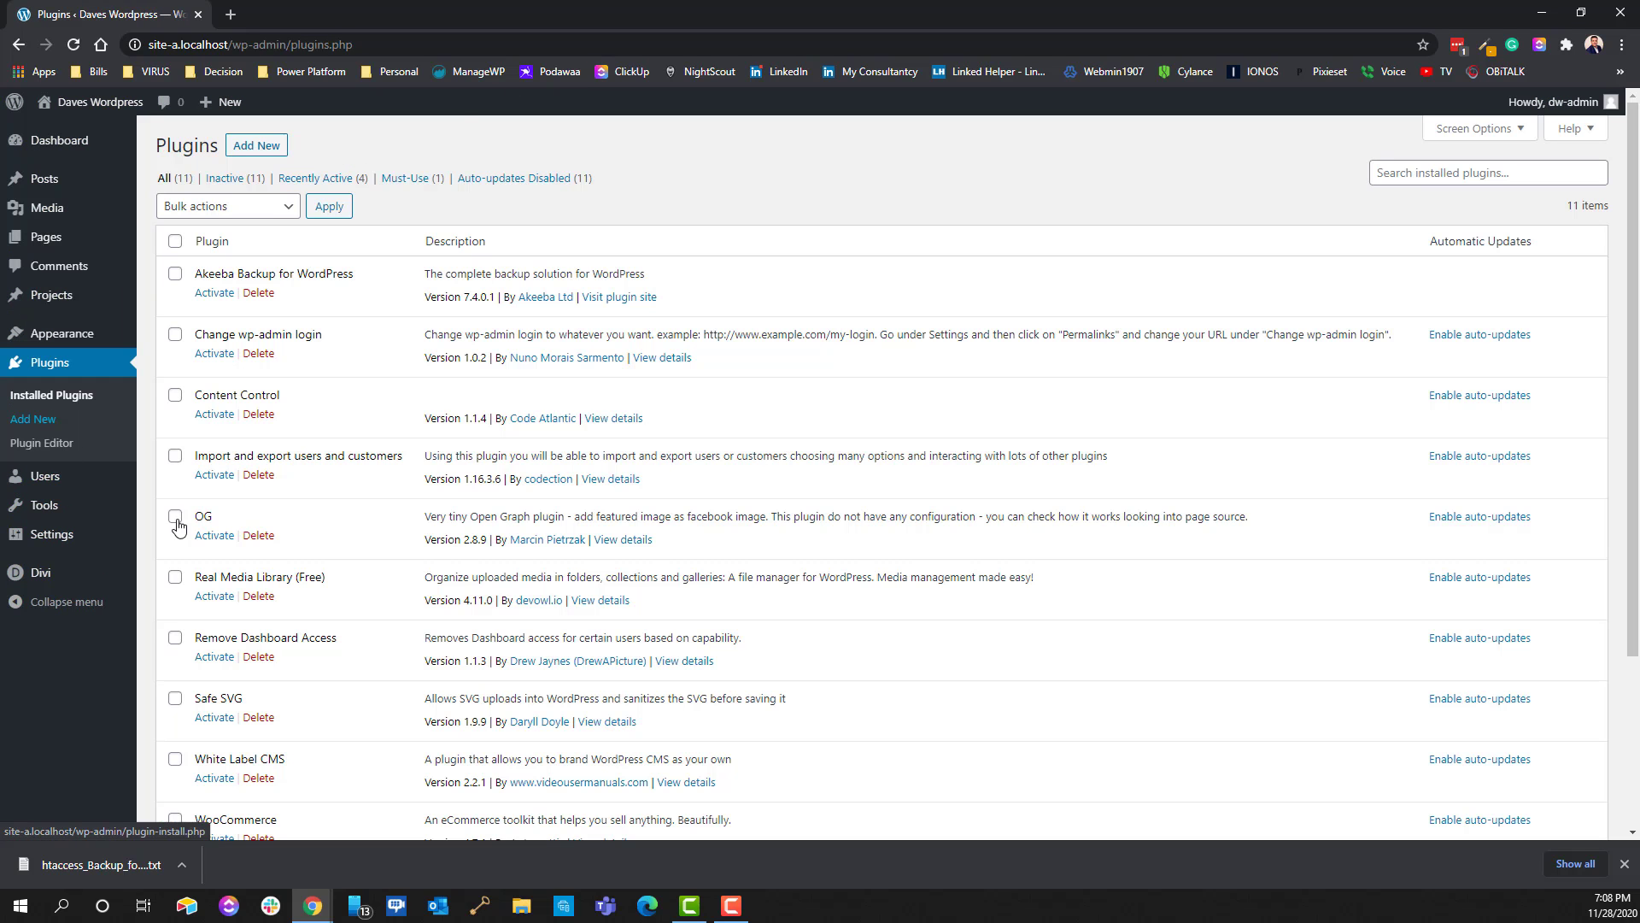
left_click(221, 598)
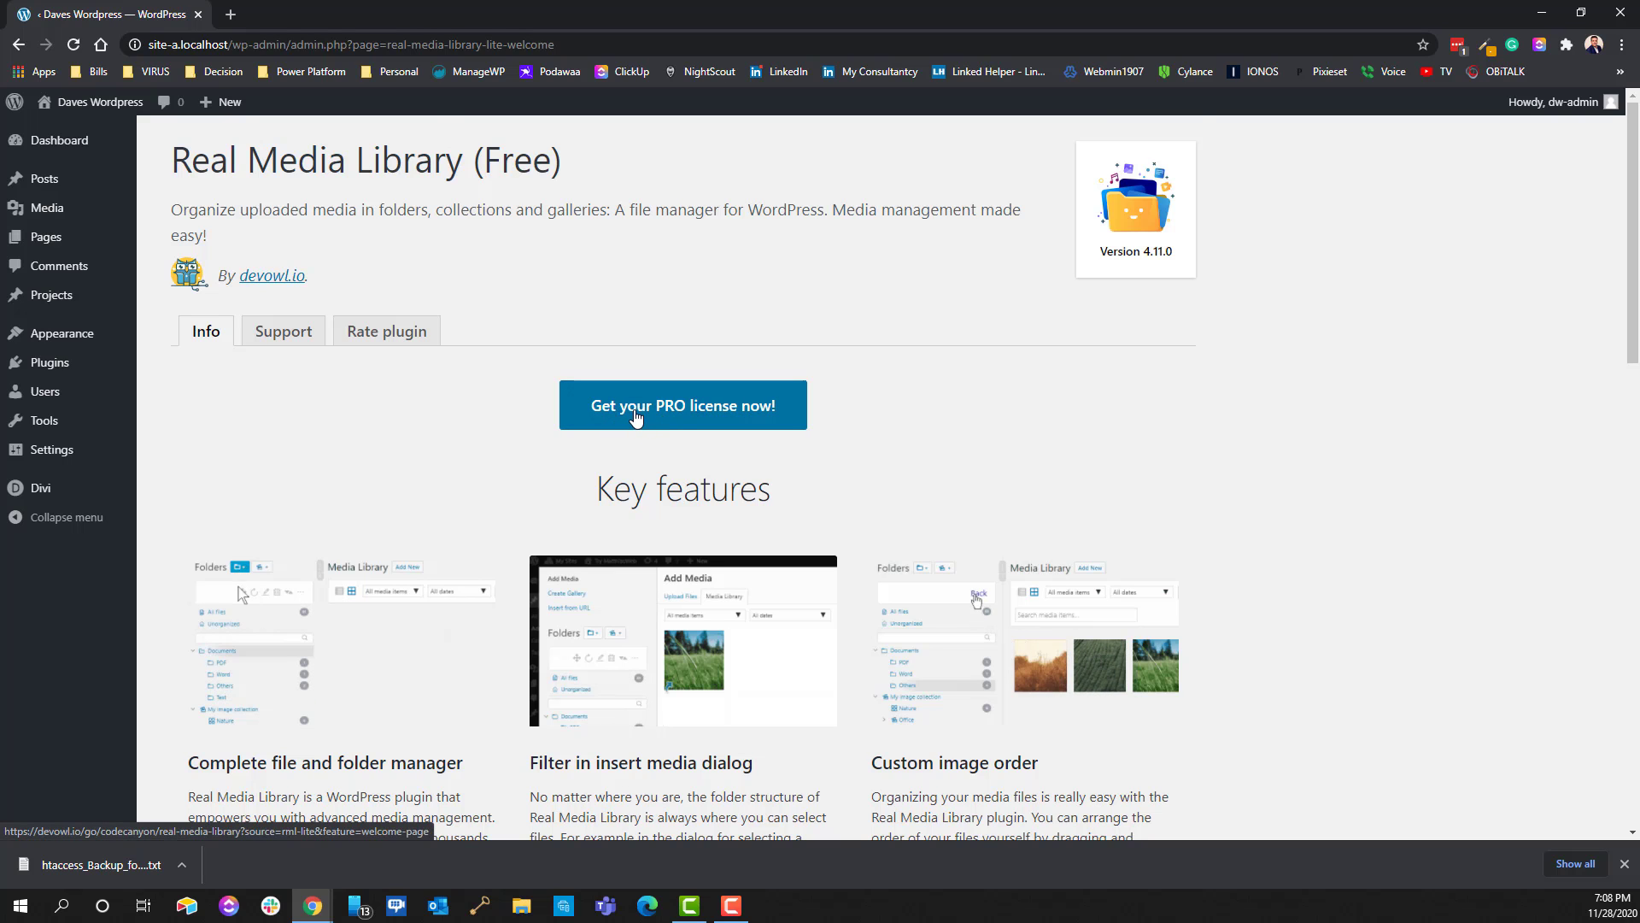
scroll(707, 573, "down", 5)
scroll(707, 573, "down", 12)
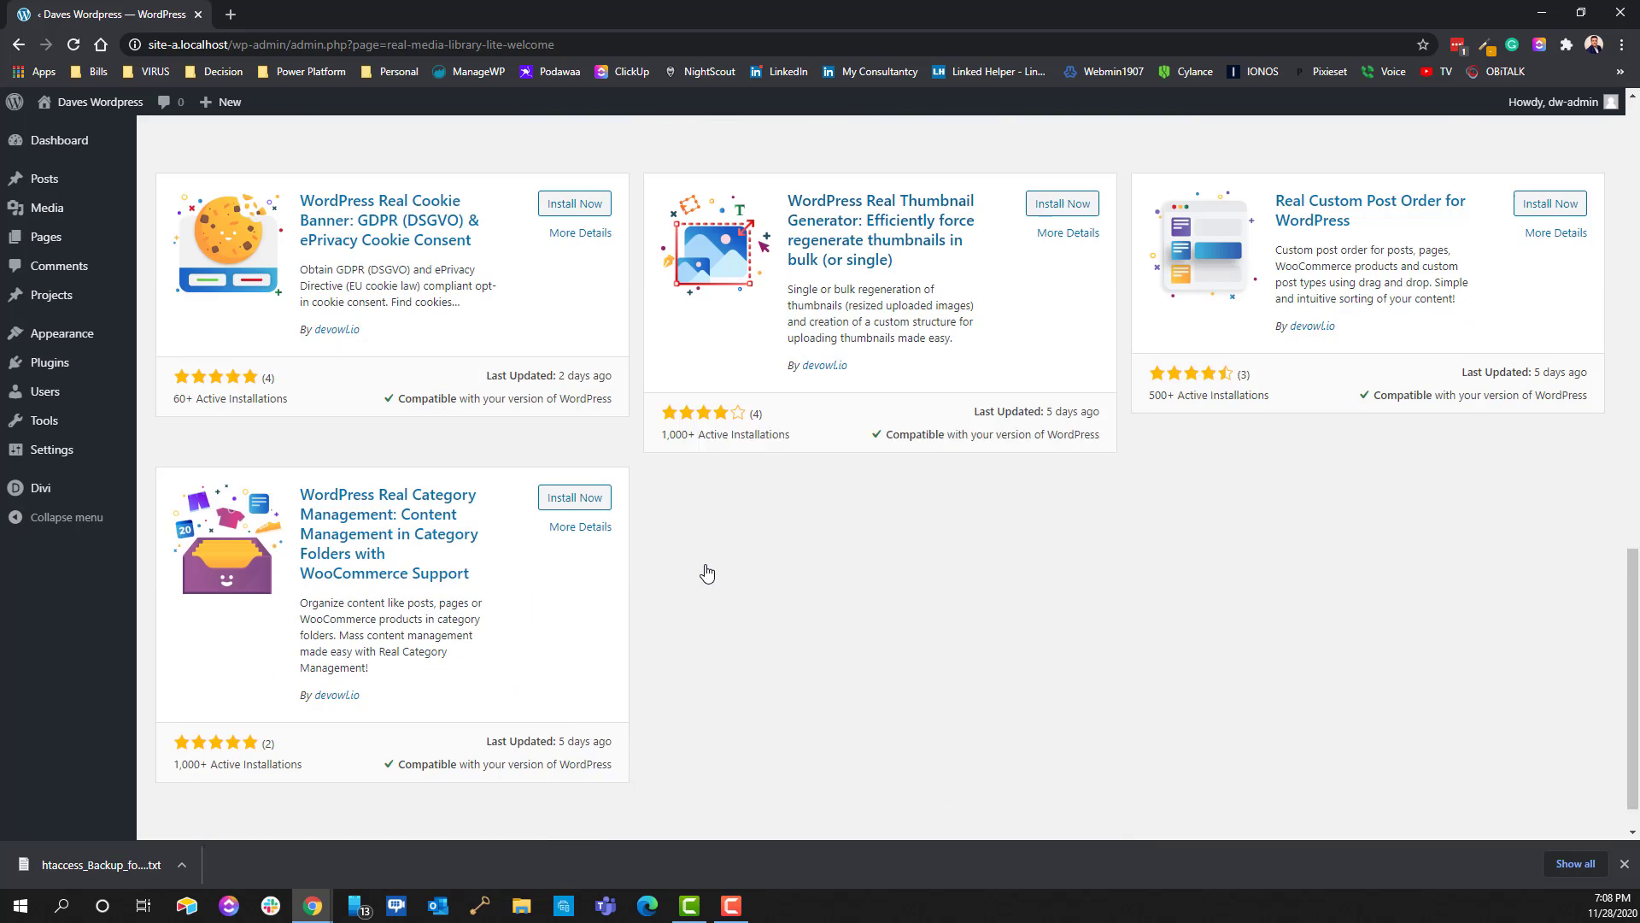
scroll(748, 654, "up", 8)
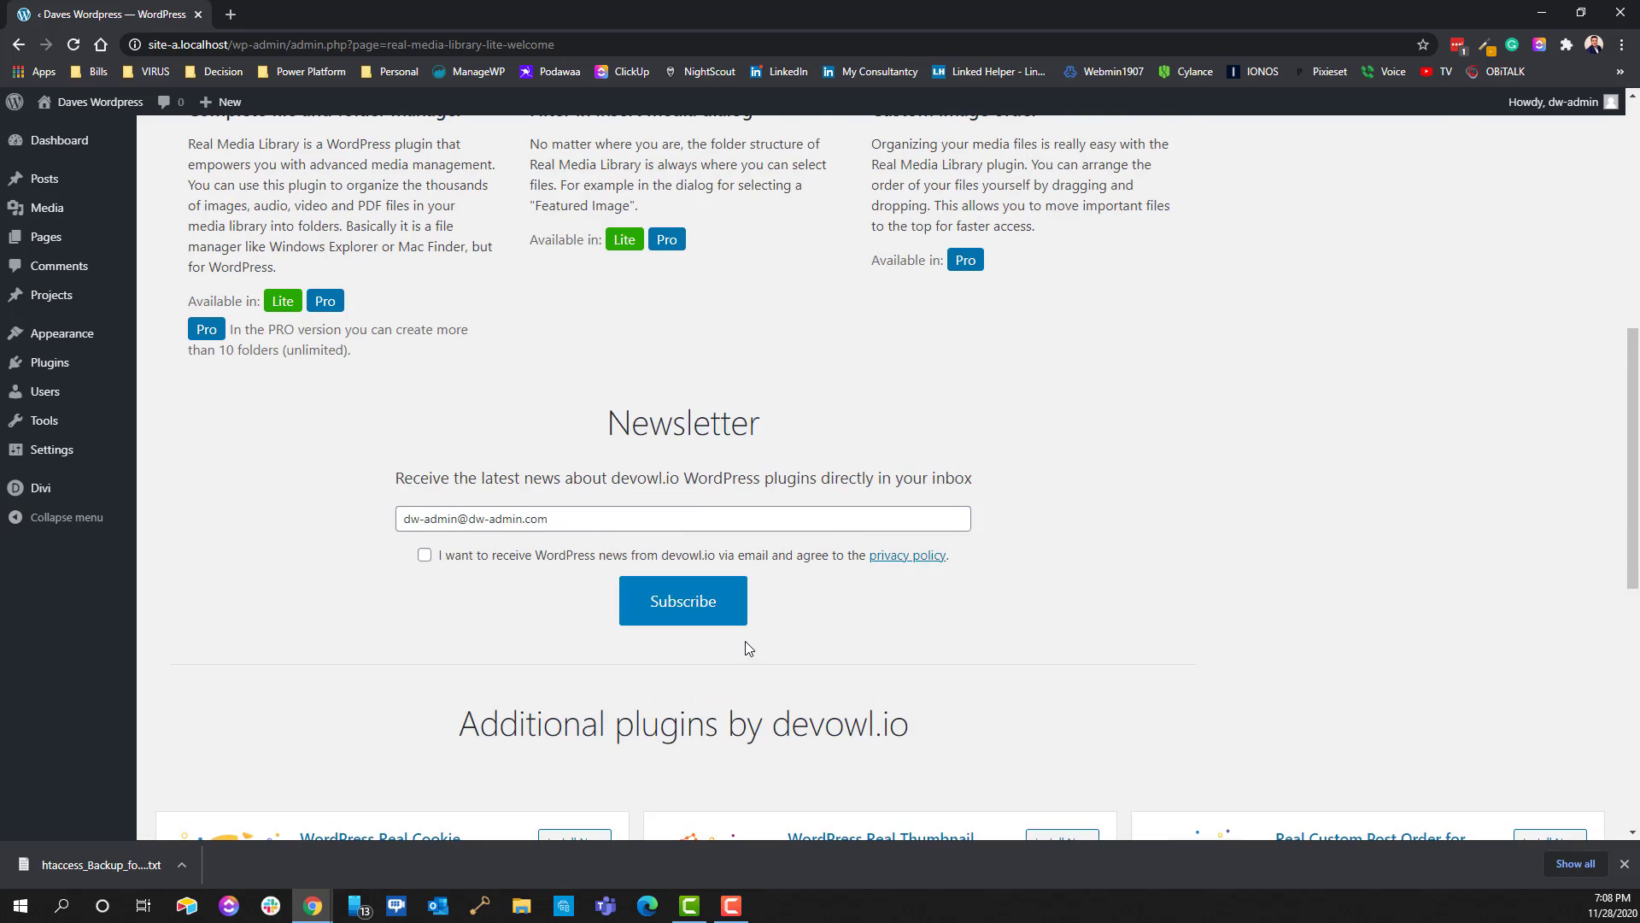
scroll(749, 649, "up", 7)
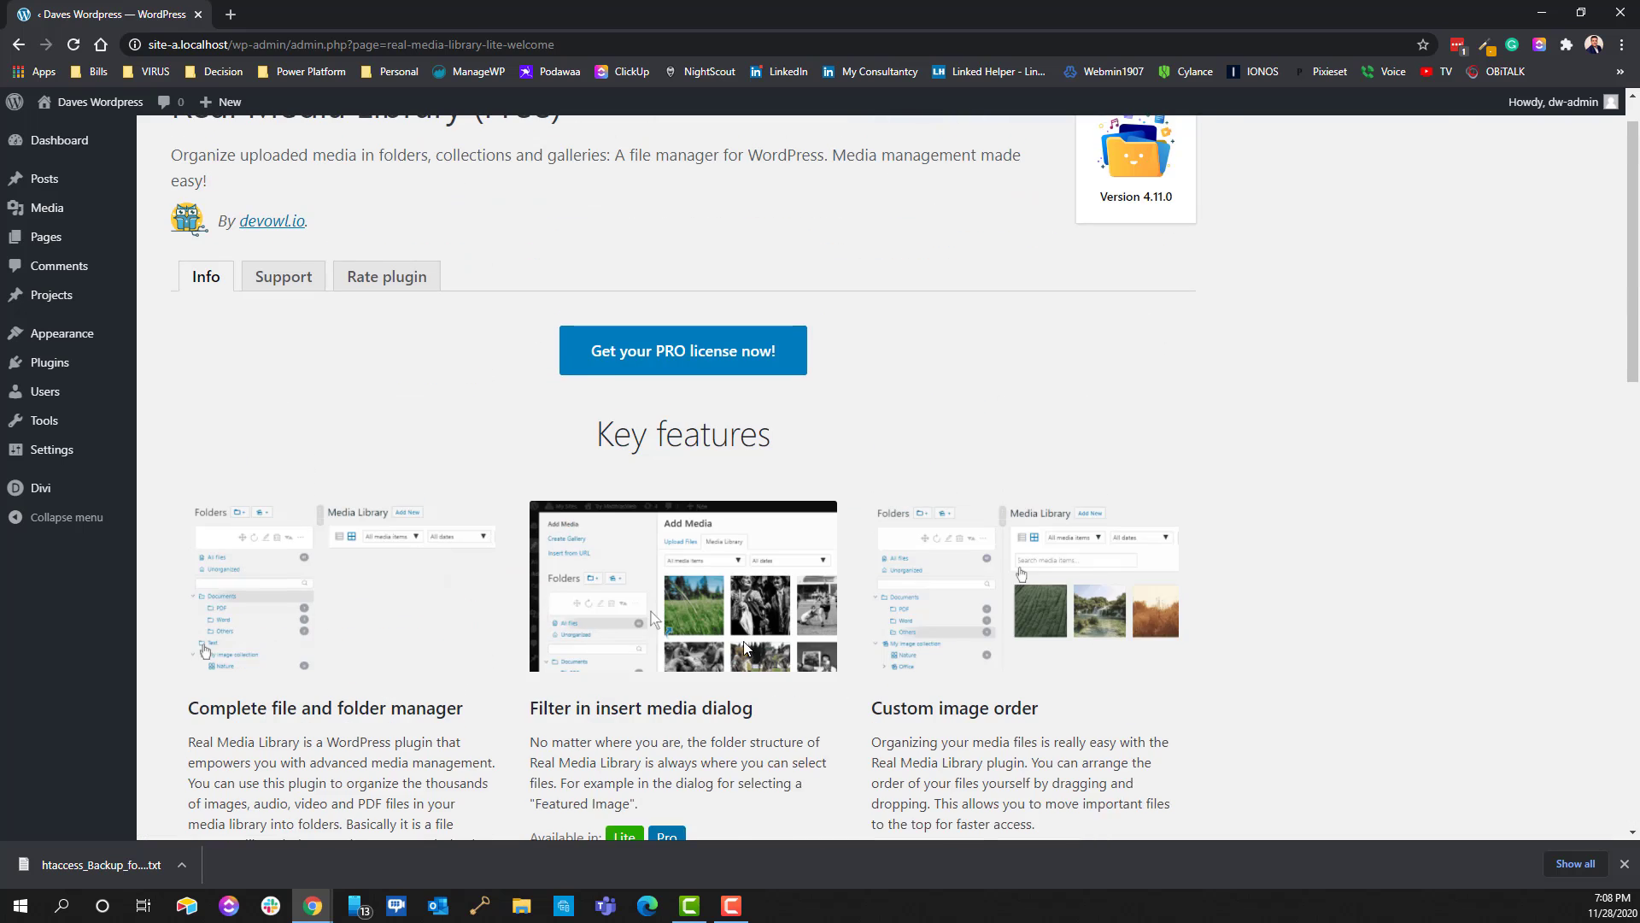
Open Media > Library to see the new, empty Folders panel beside the two images.
left_click(35, 210)
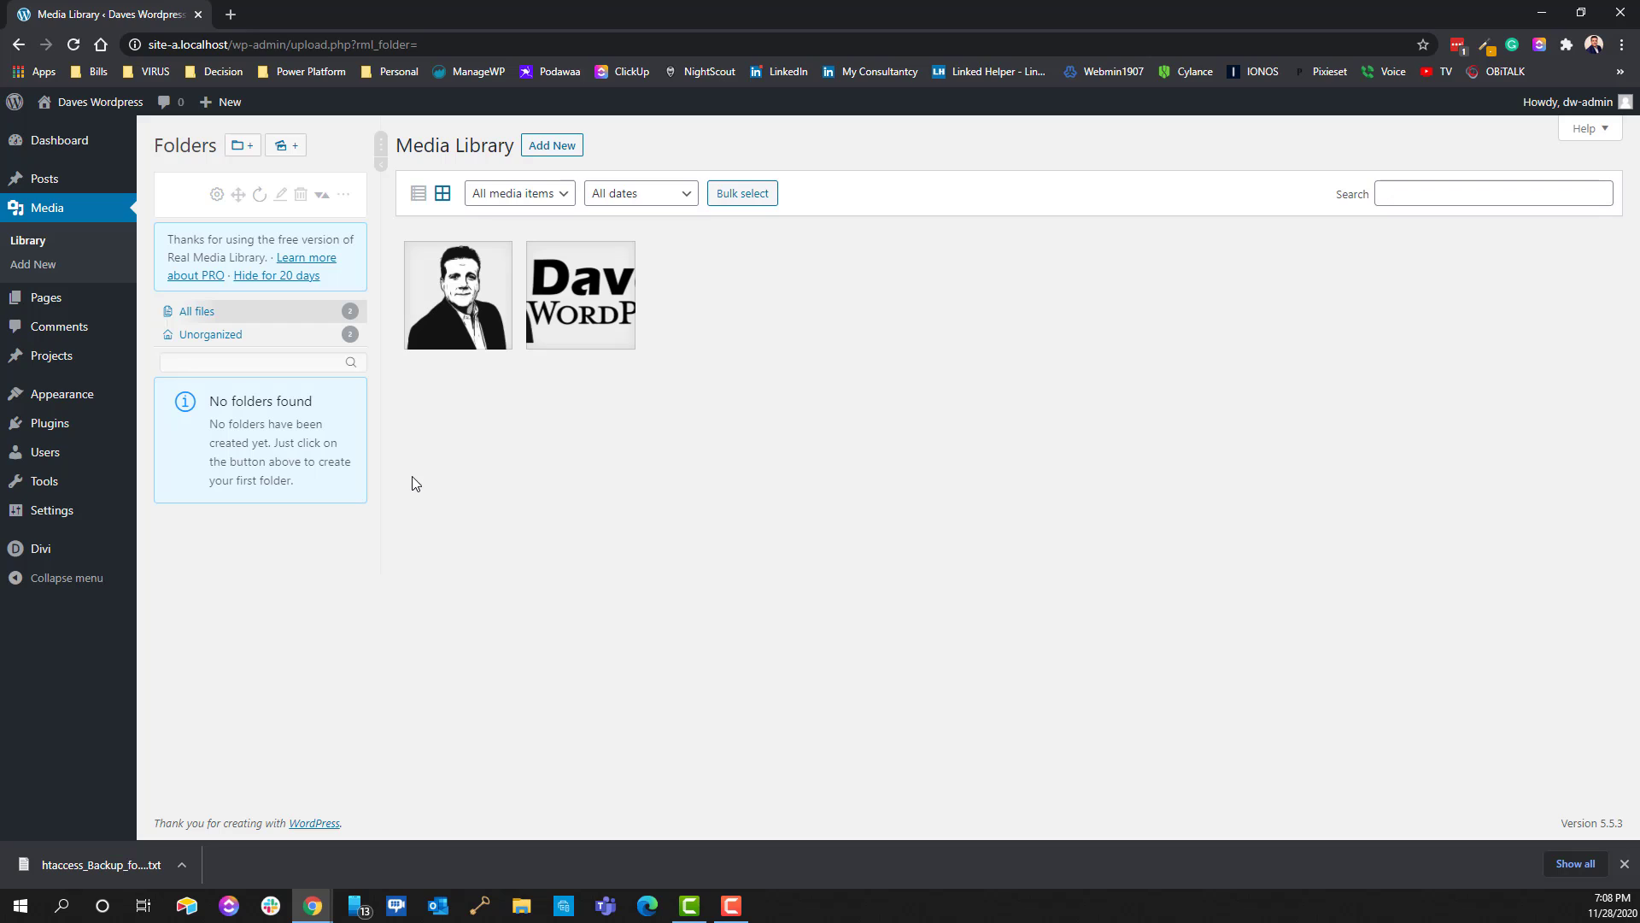
Use the Folders panel's new-folder button to name and confirm a folder called 'folder a'.
left_click(241, 145)
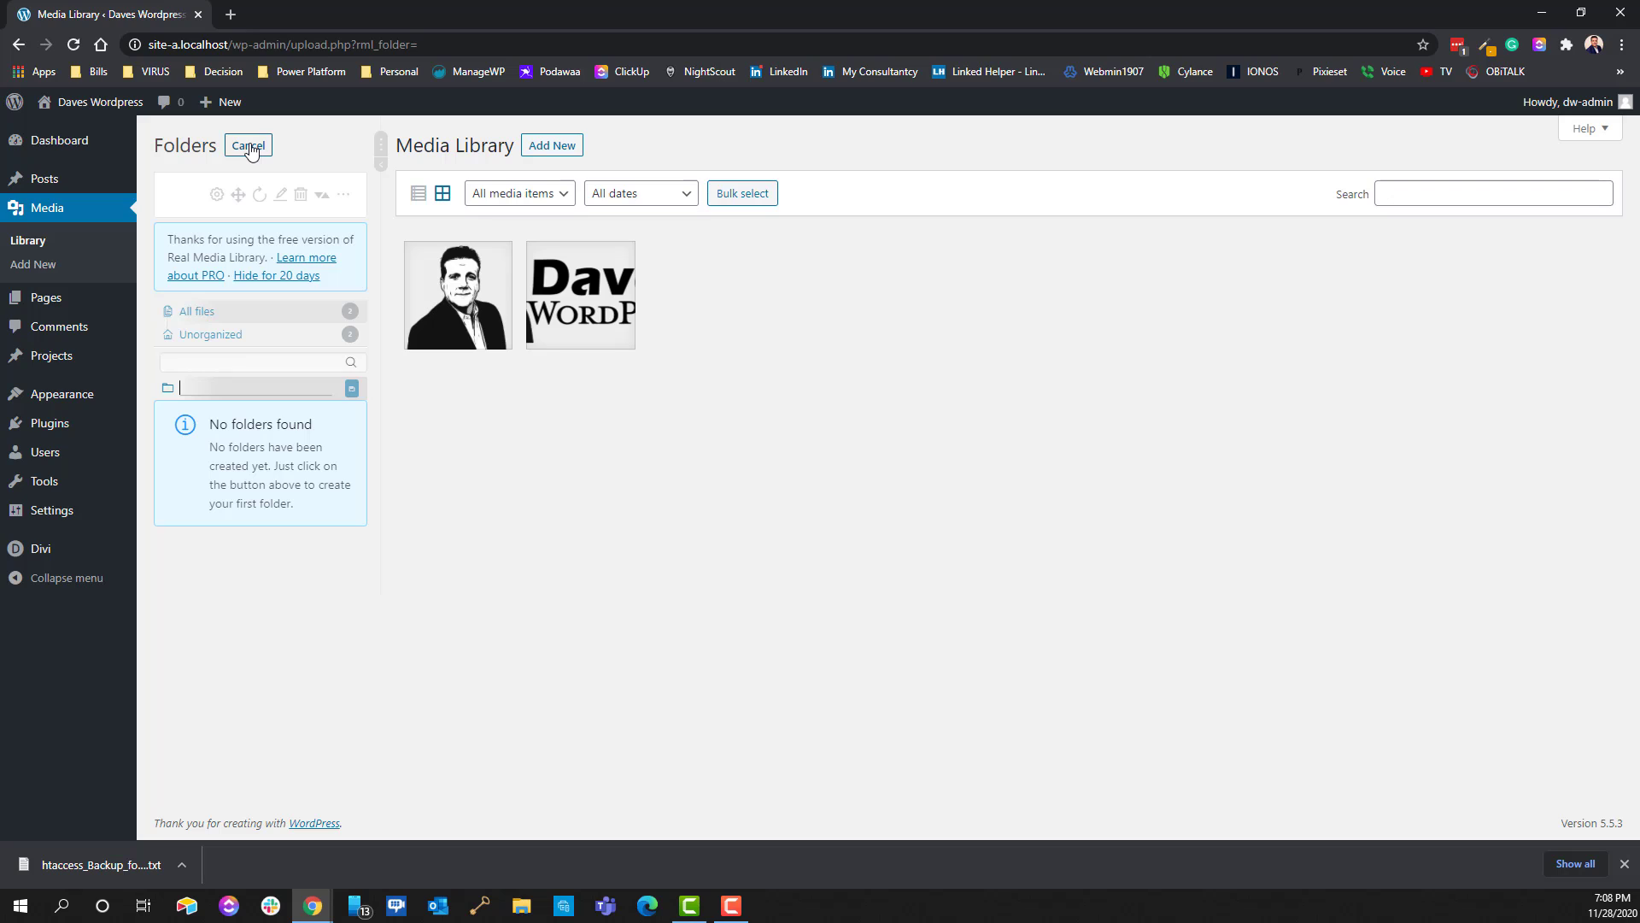
type("dfolder")
key("Home")
key("Delete")
type("a")
key("Return")
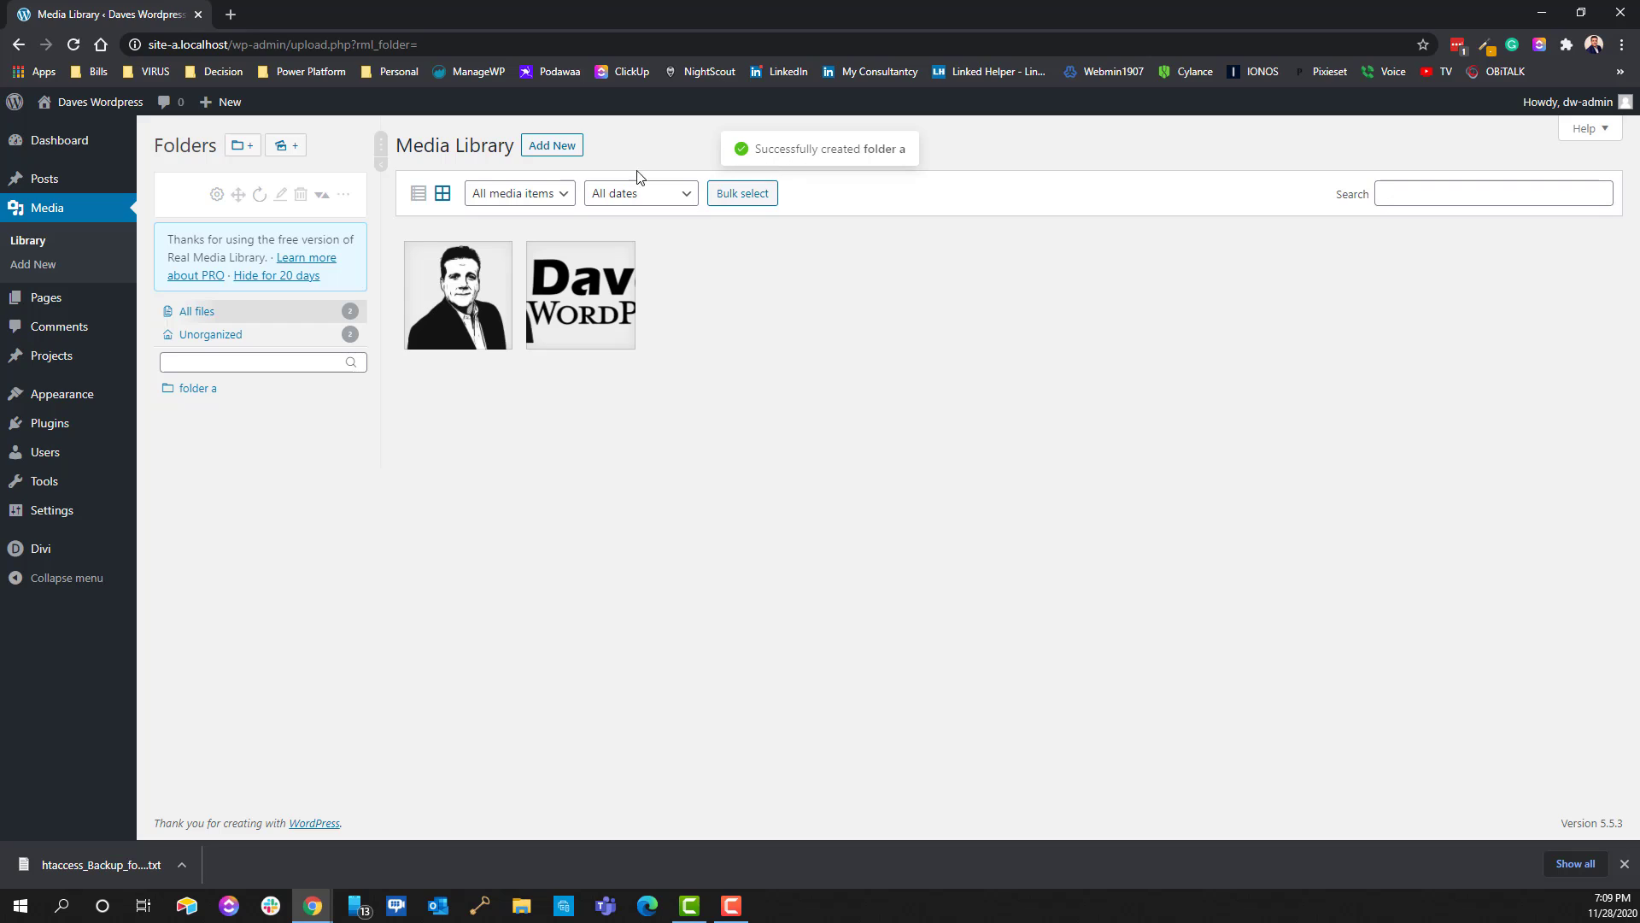
Select 'folder a', try the collection button, and dismiss the Get PRO upgrade popup.
left_click(195, 390)
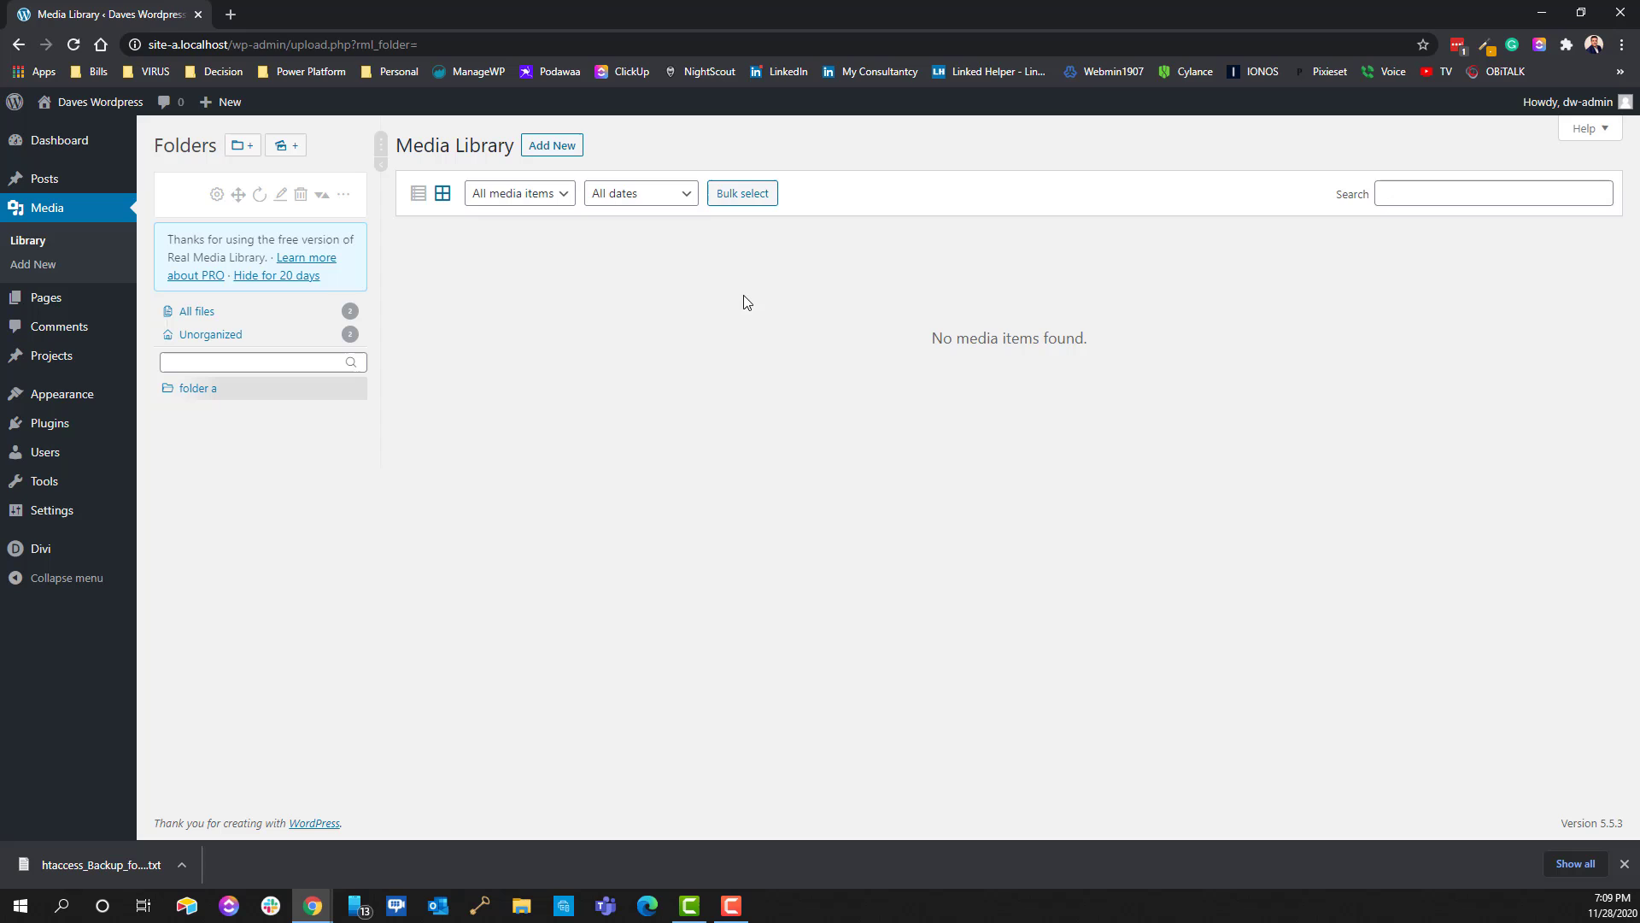
left_click(283, 149)
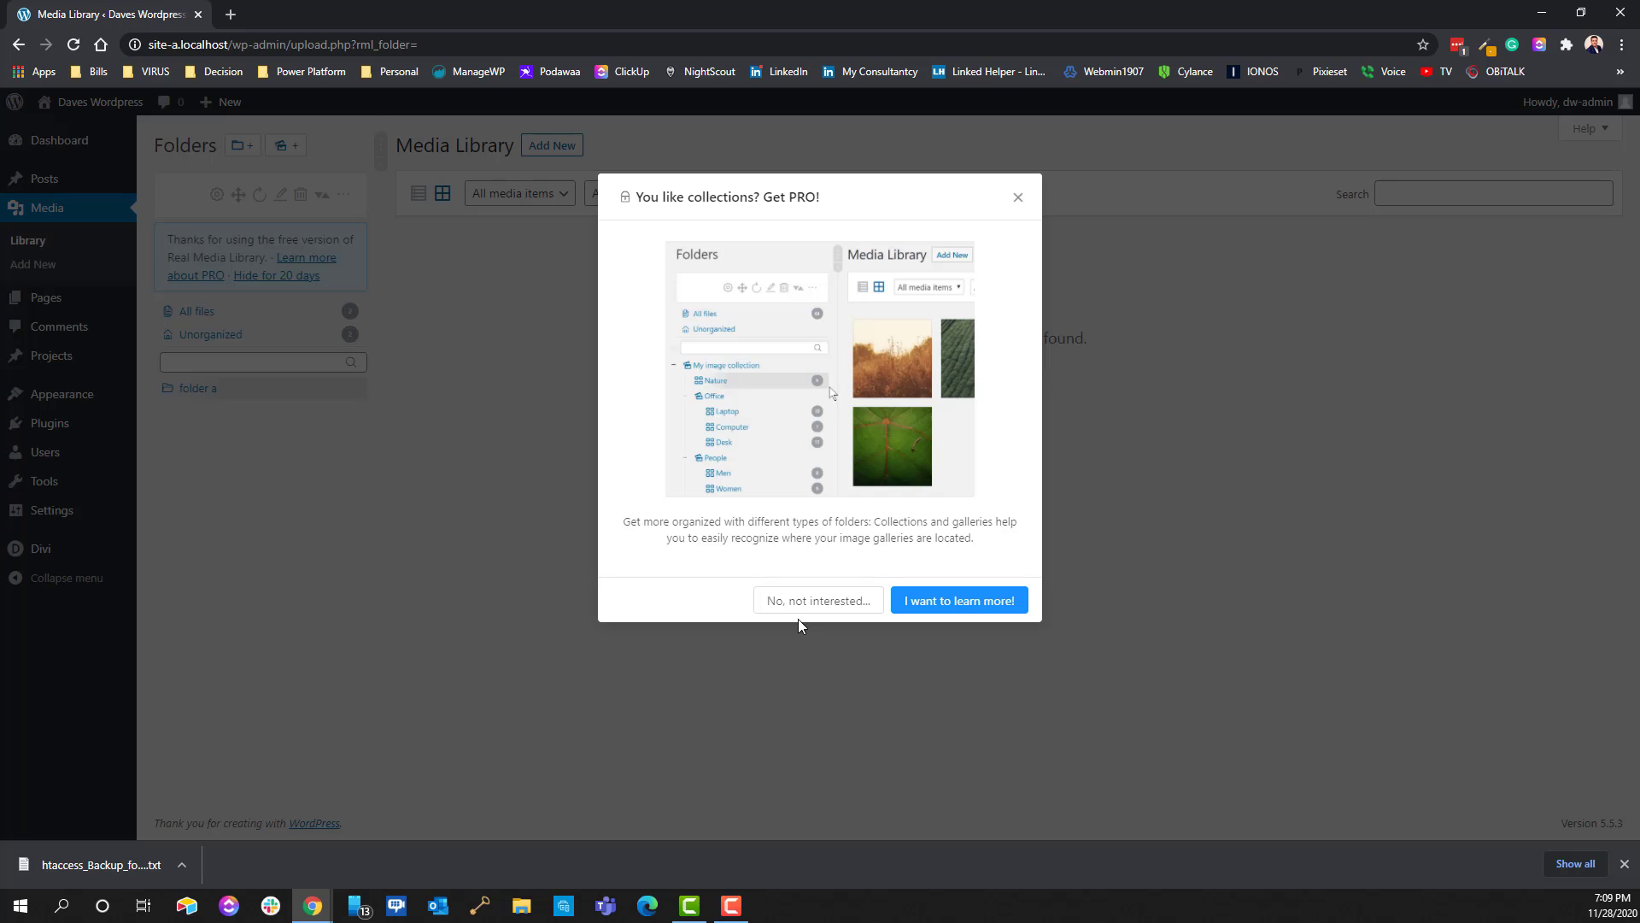
left_click(1018, 198)
left_click(266, 359)
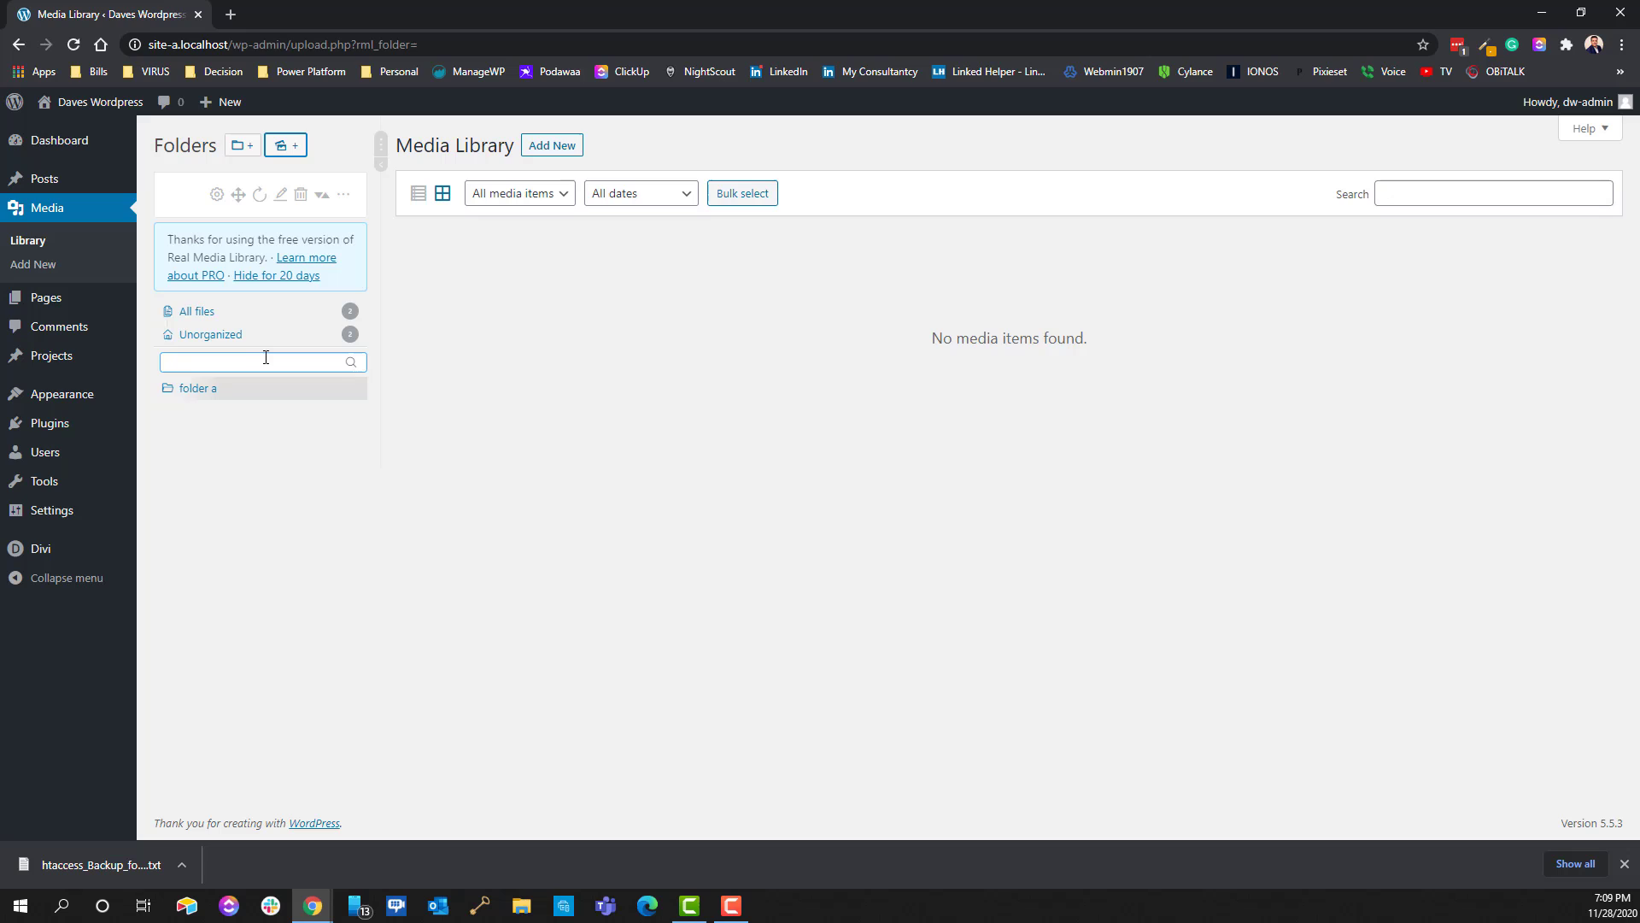
left_click(350, 363)
Upload QuickstartKits.png into folder a through Add New > Select Files.
left_click(554, 147)
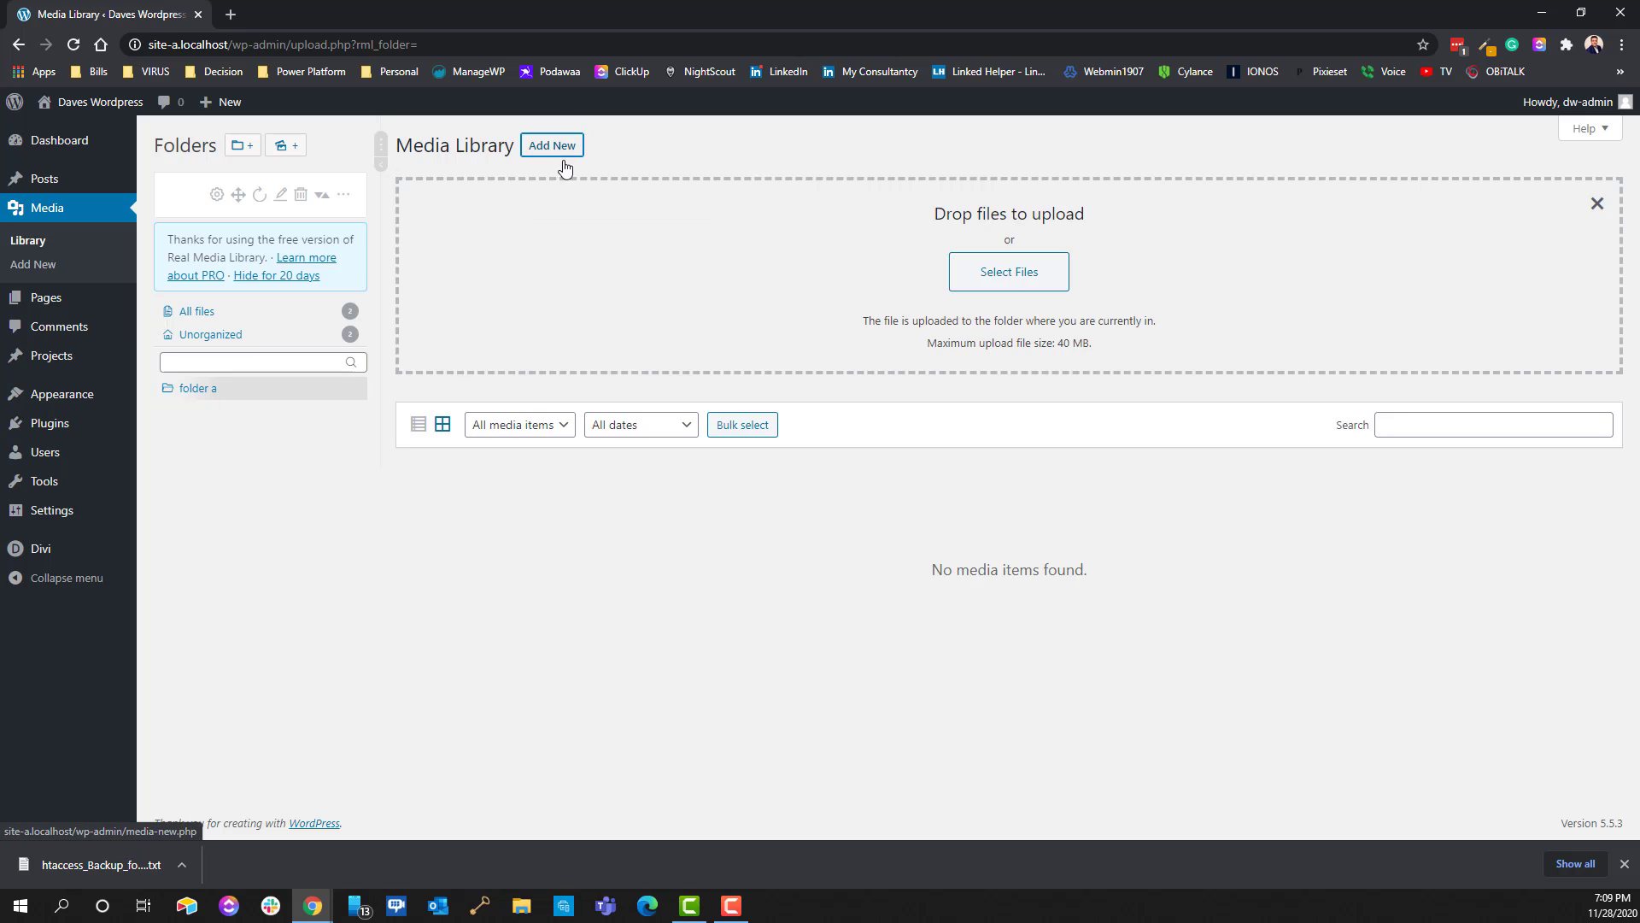
left_click(1022, 269)
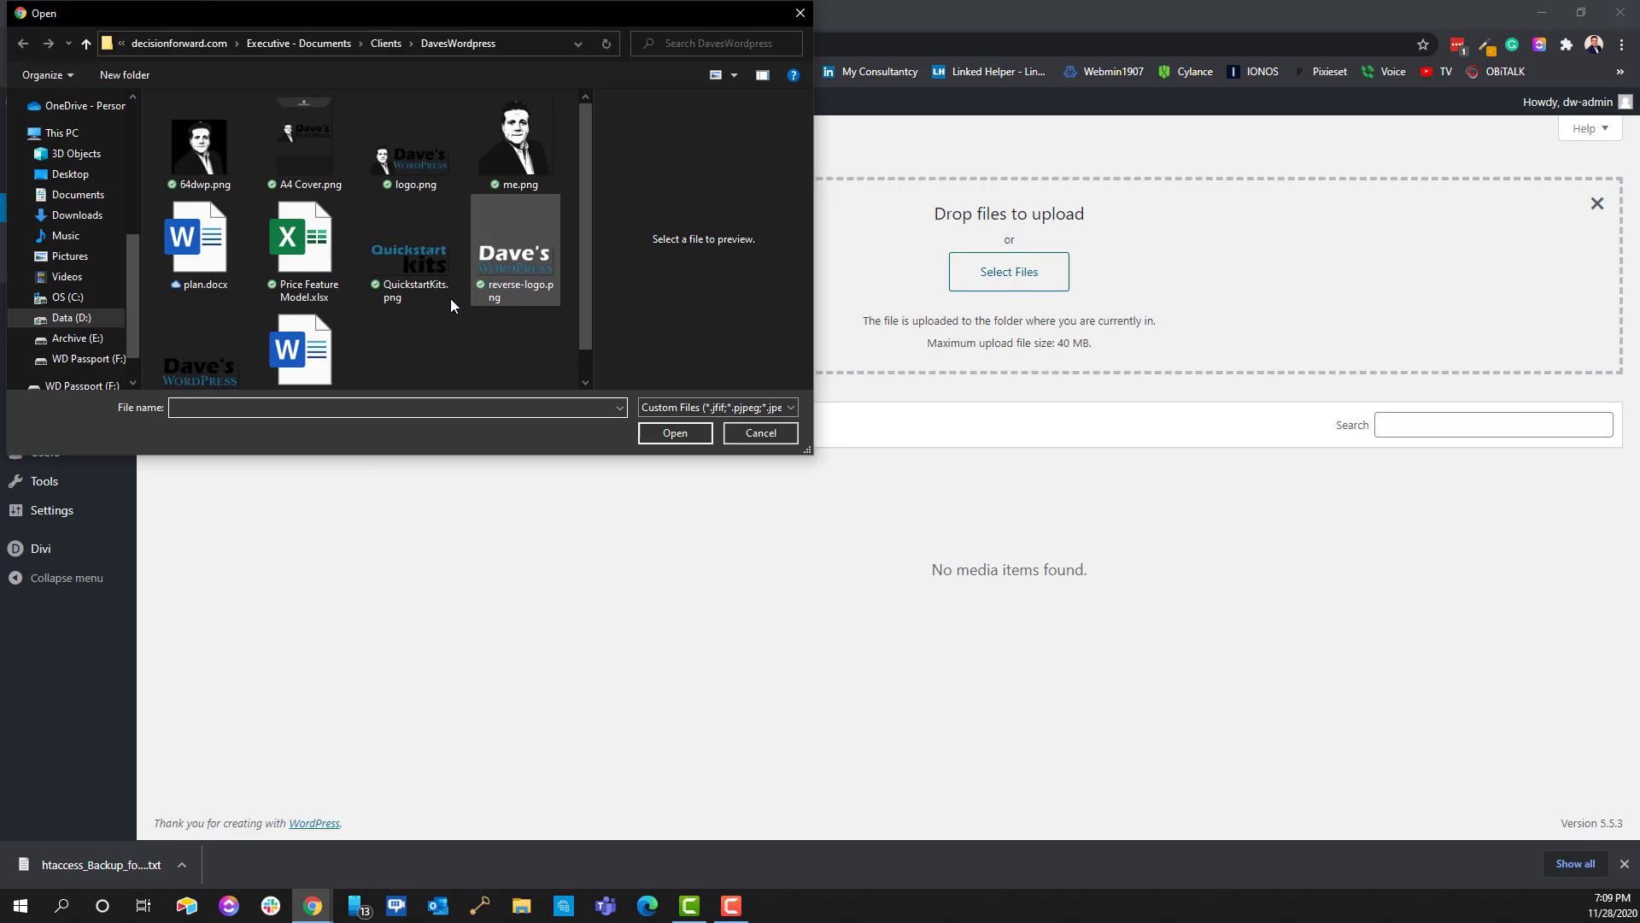
left_click(398, 269)
left_click(675, 433)
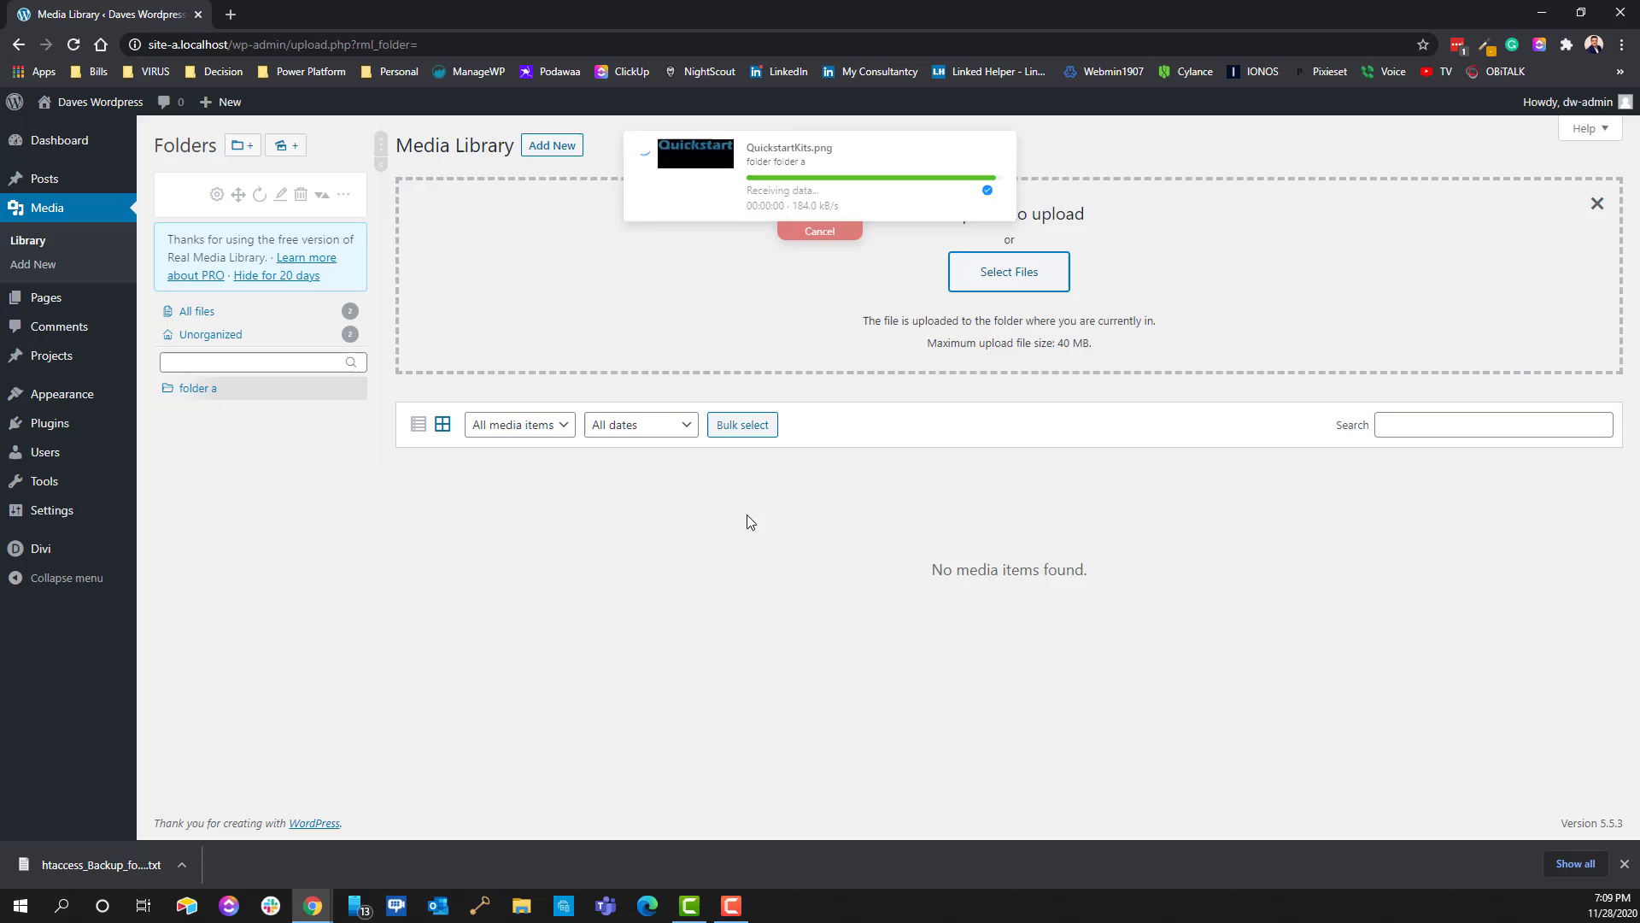
Check the All files, Unorganized and folder a views to confirm where the image landed.
left_click(201, 314)
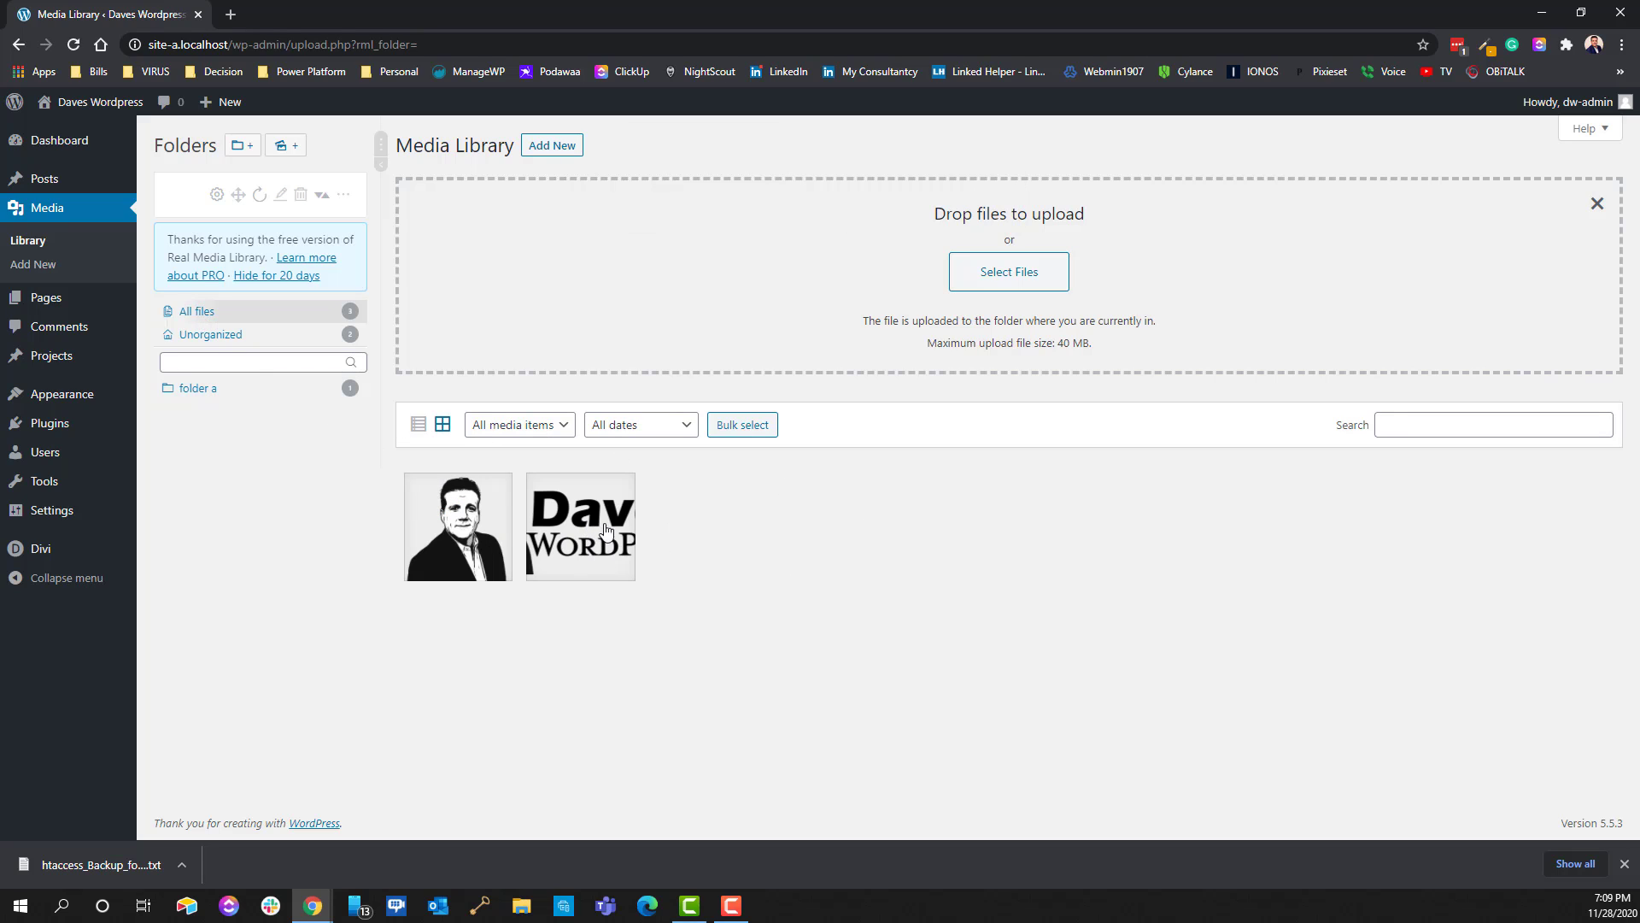
left_click(222, 338)
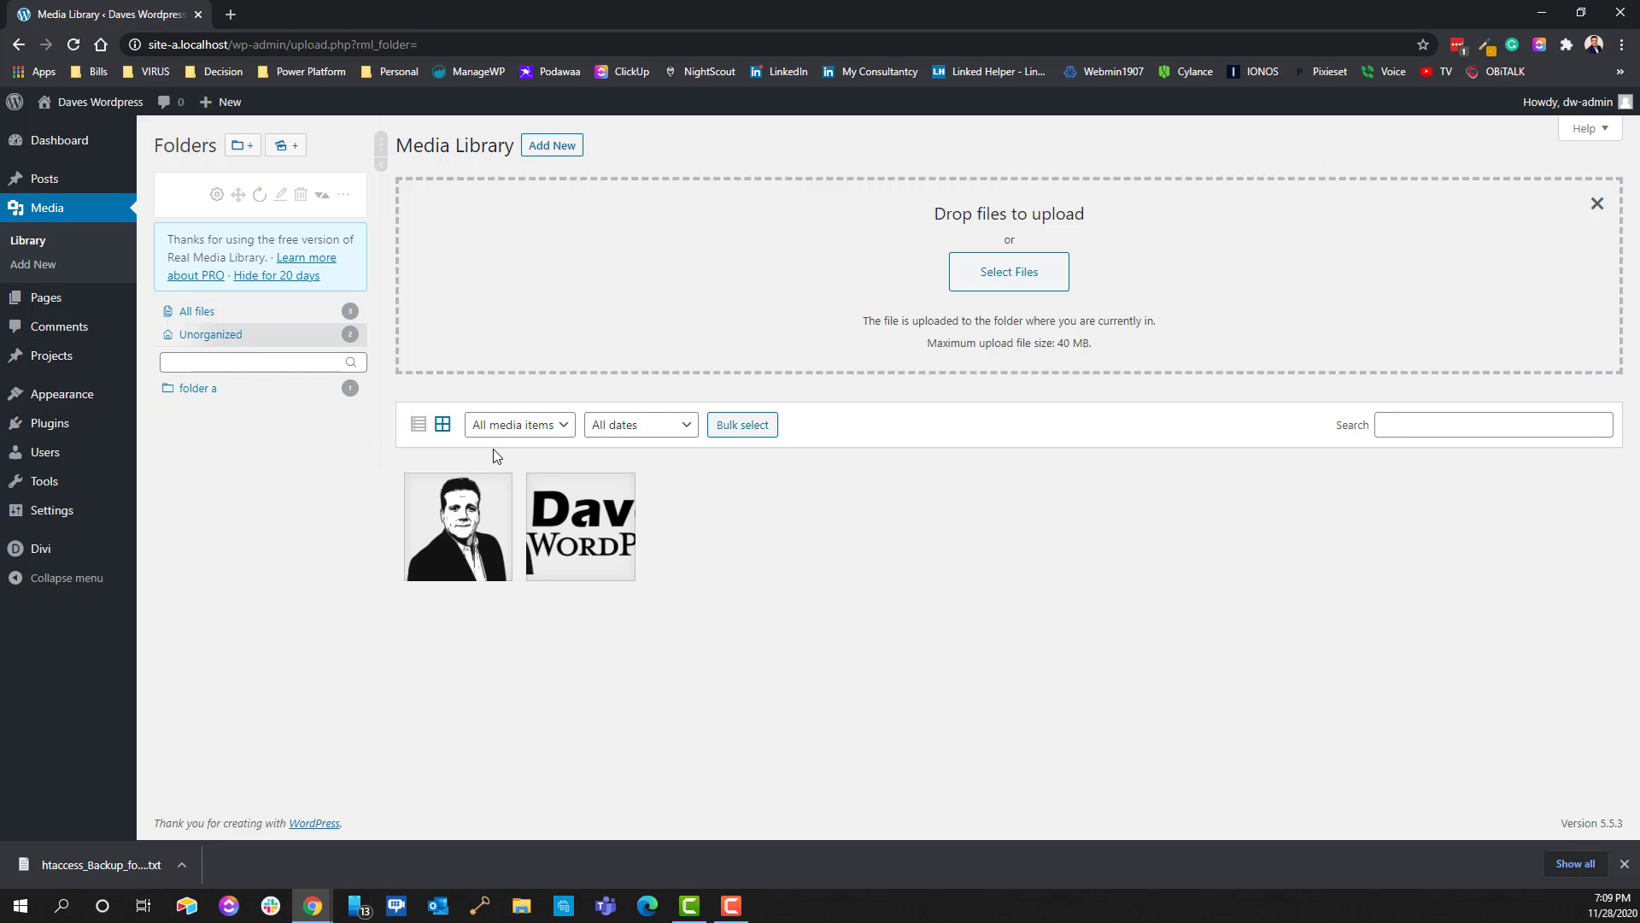
left_click(207, 387)
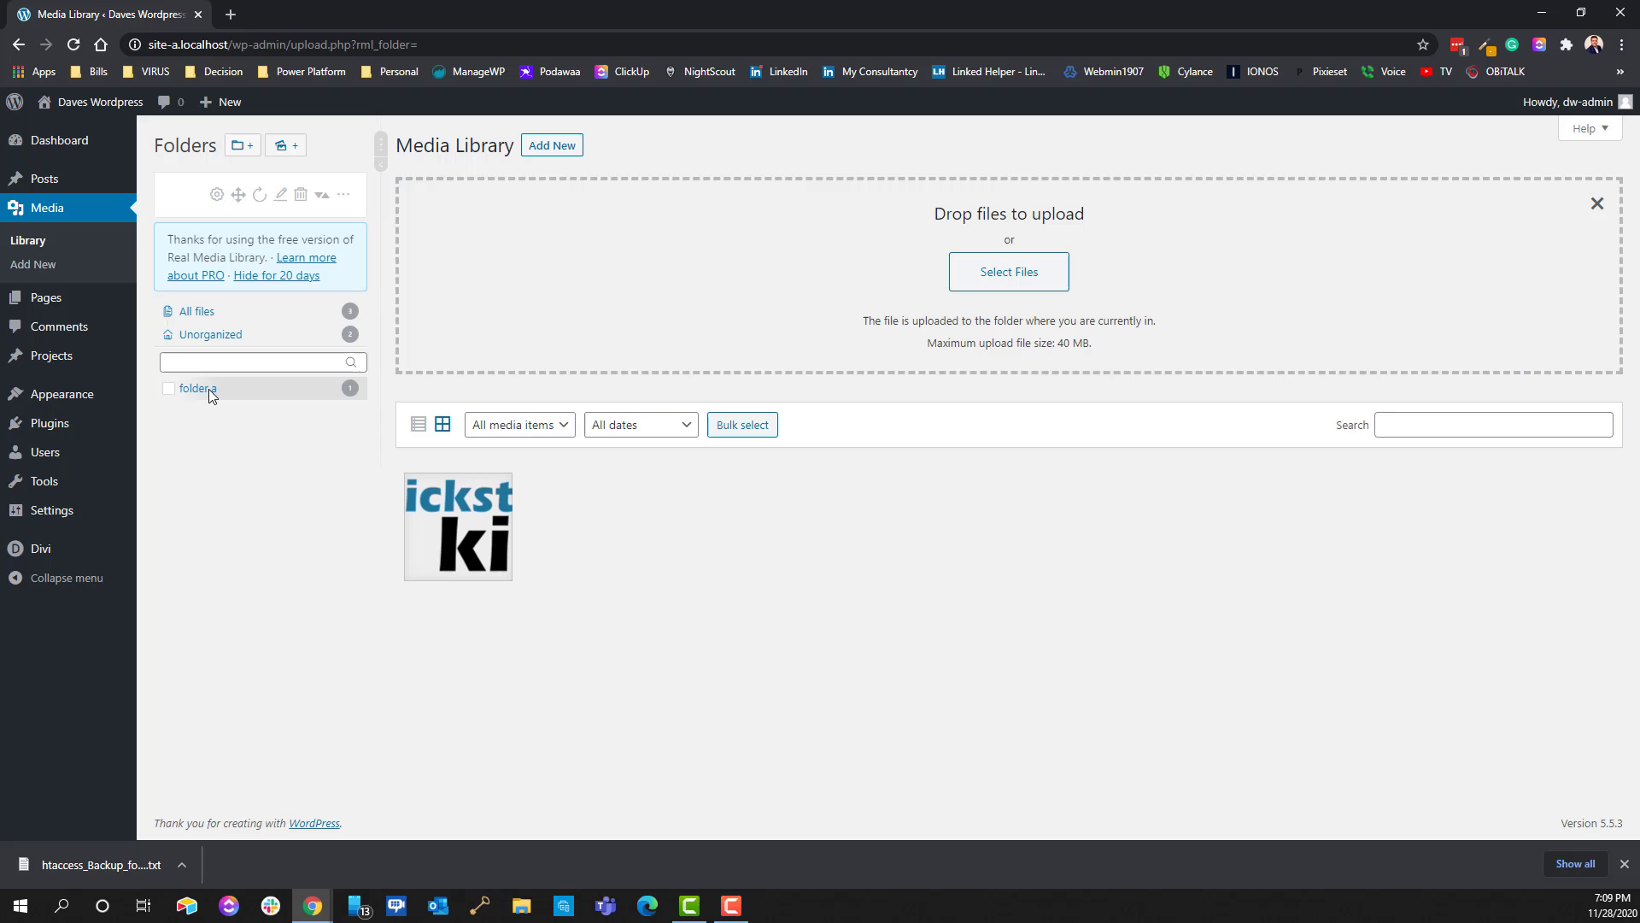
left_click(523, 909)
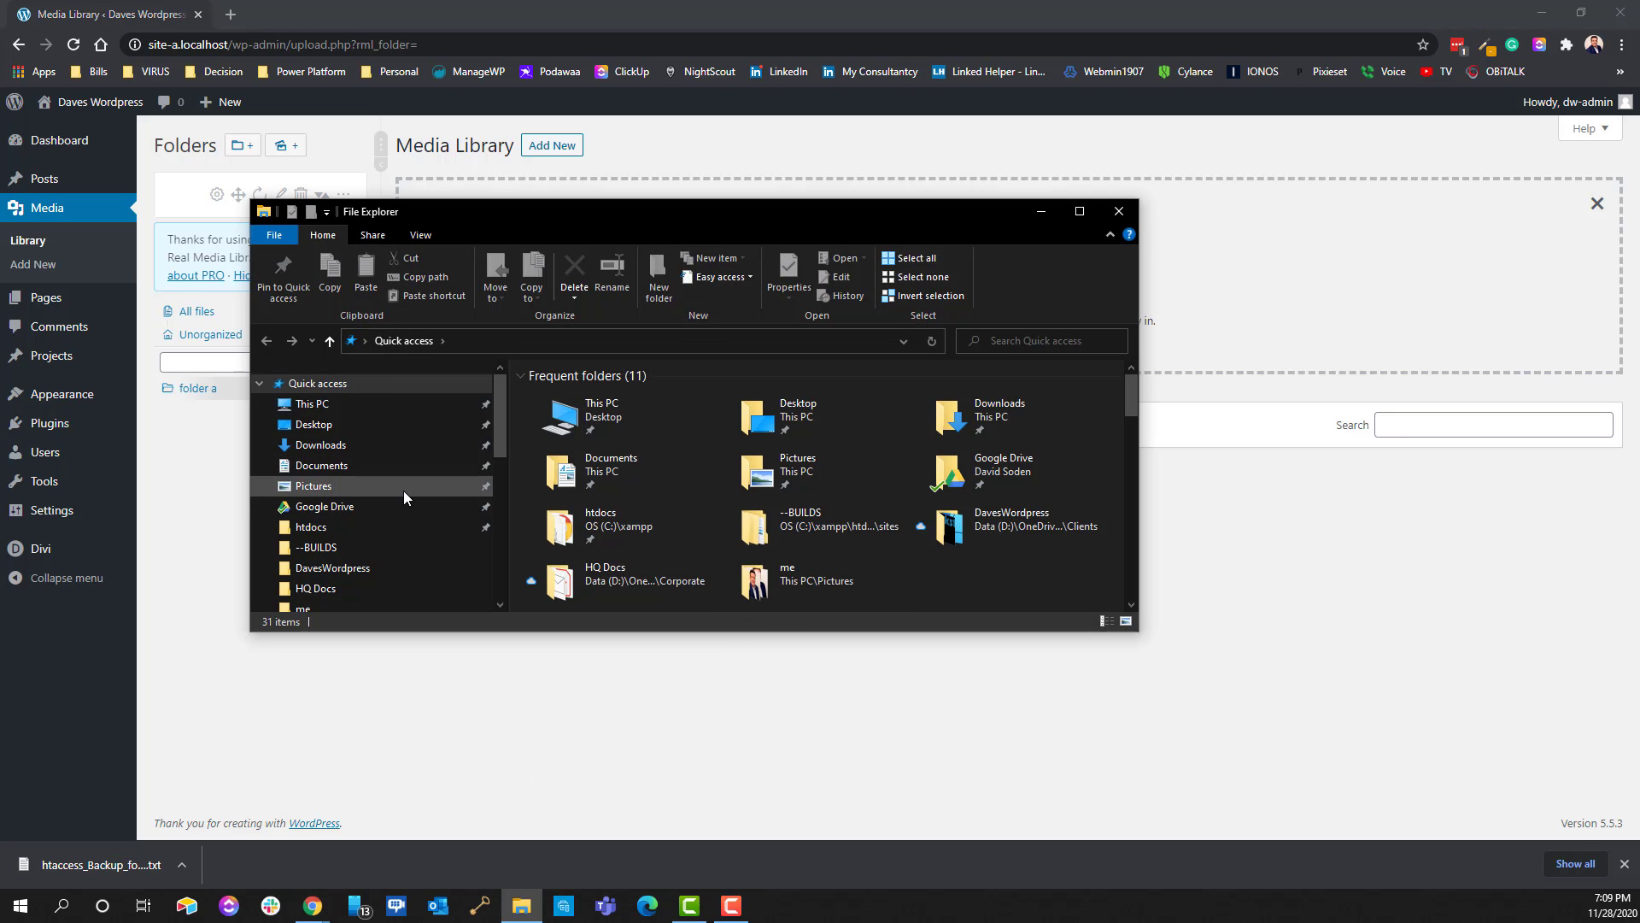
scroll(371, 513, "down", 1)
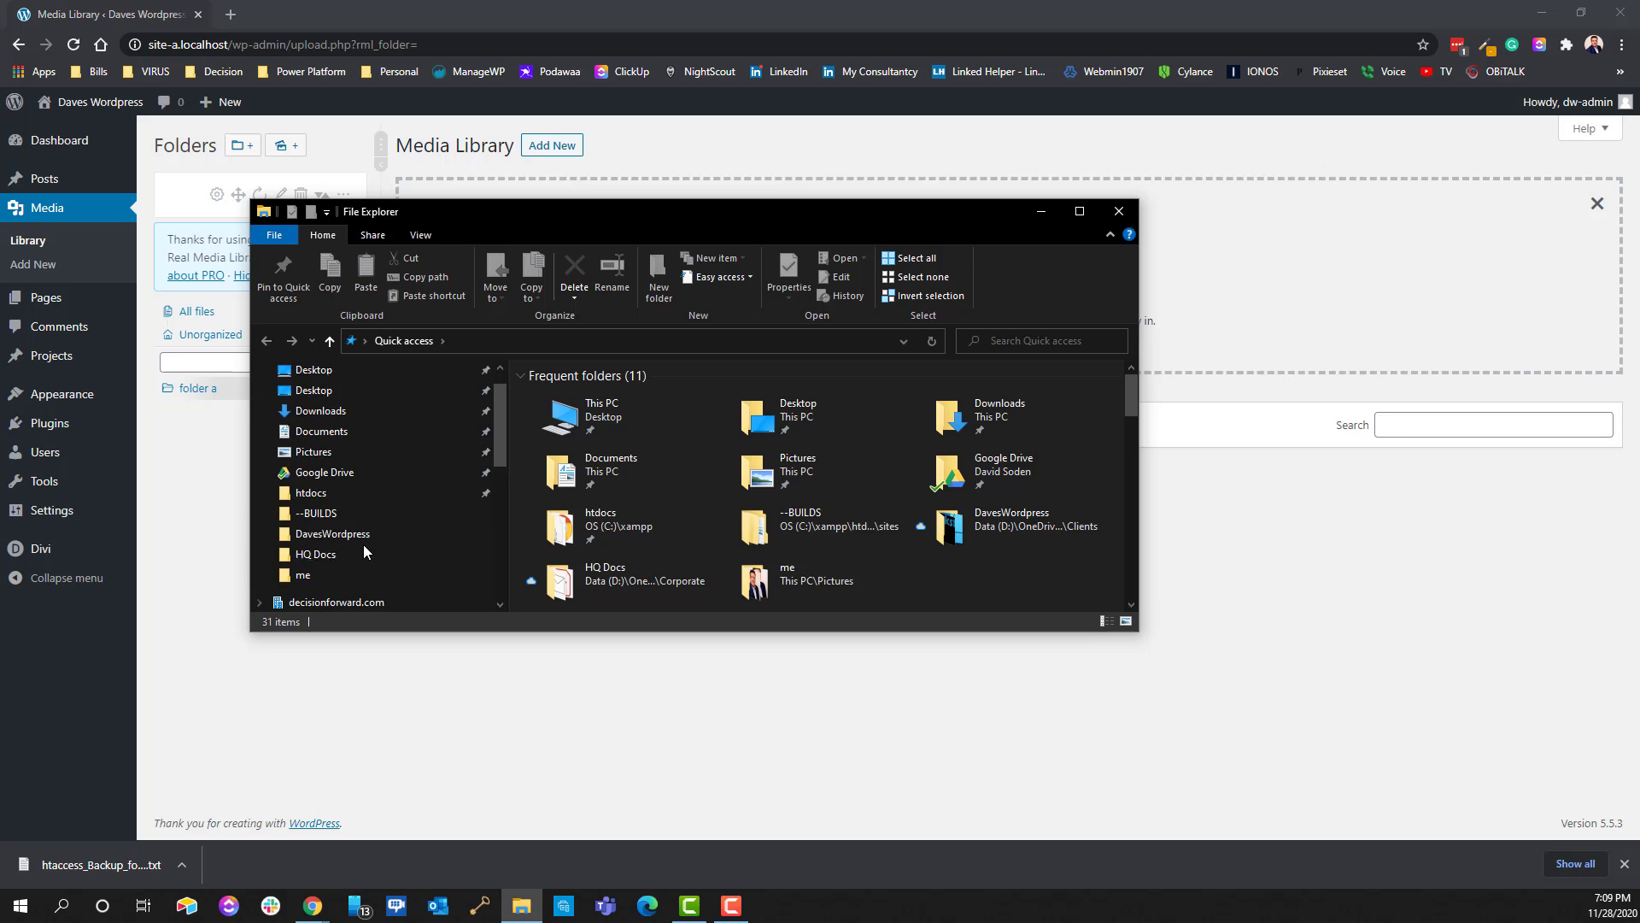
left_click(329, 494)
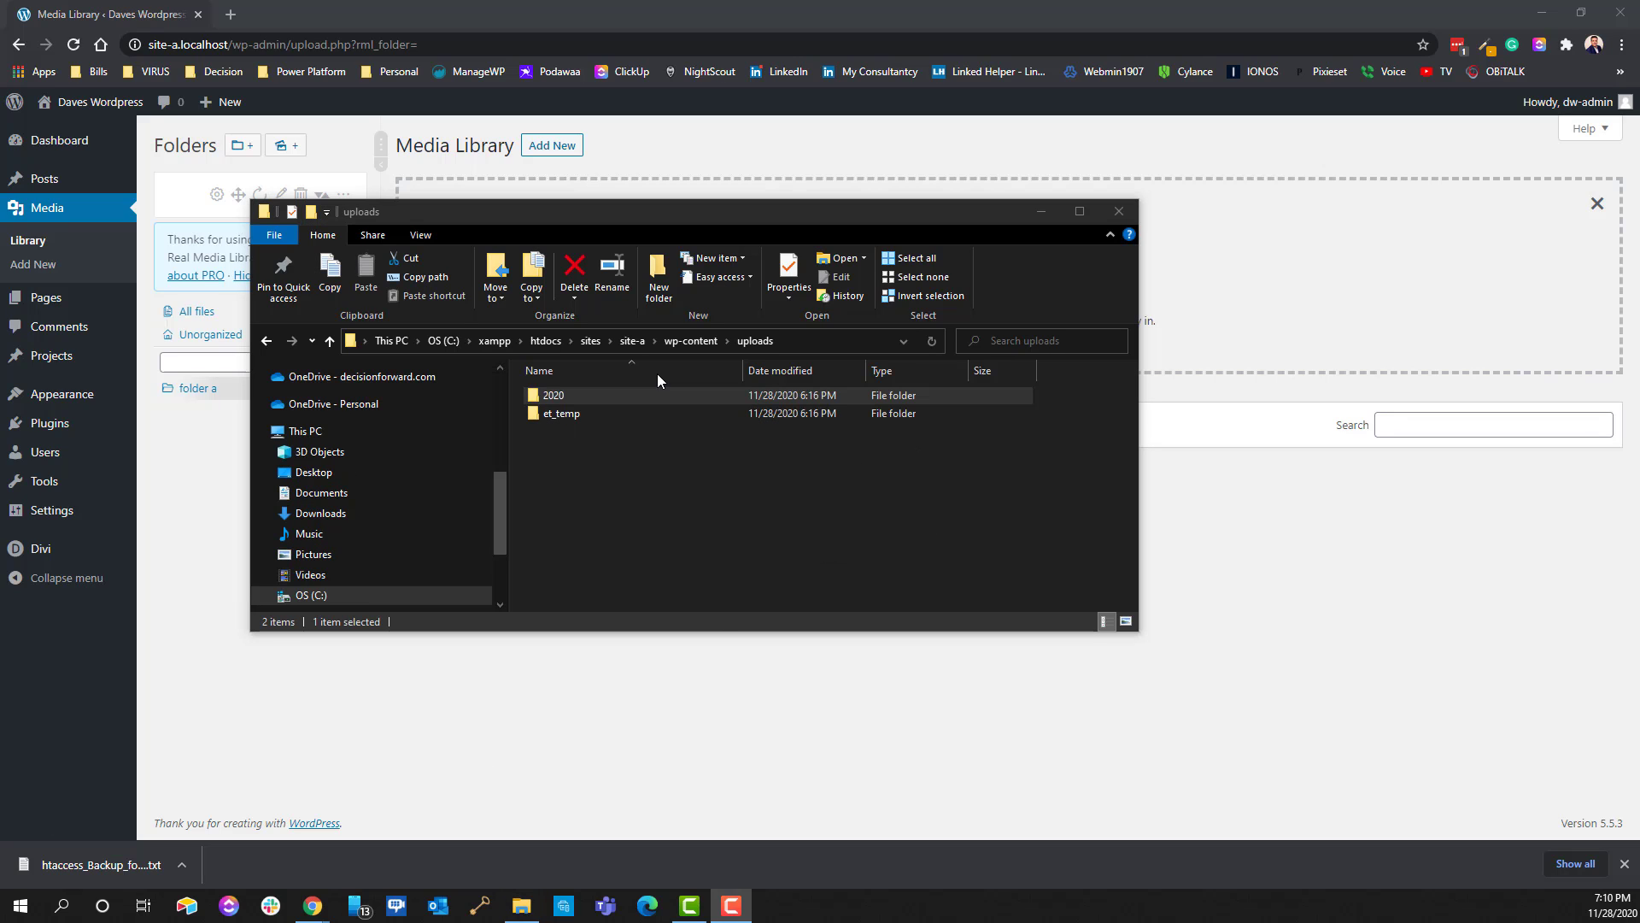
double_click(567, 395)
left_click(569, 396)
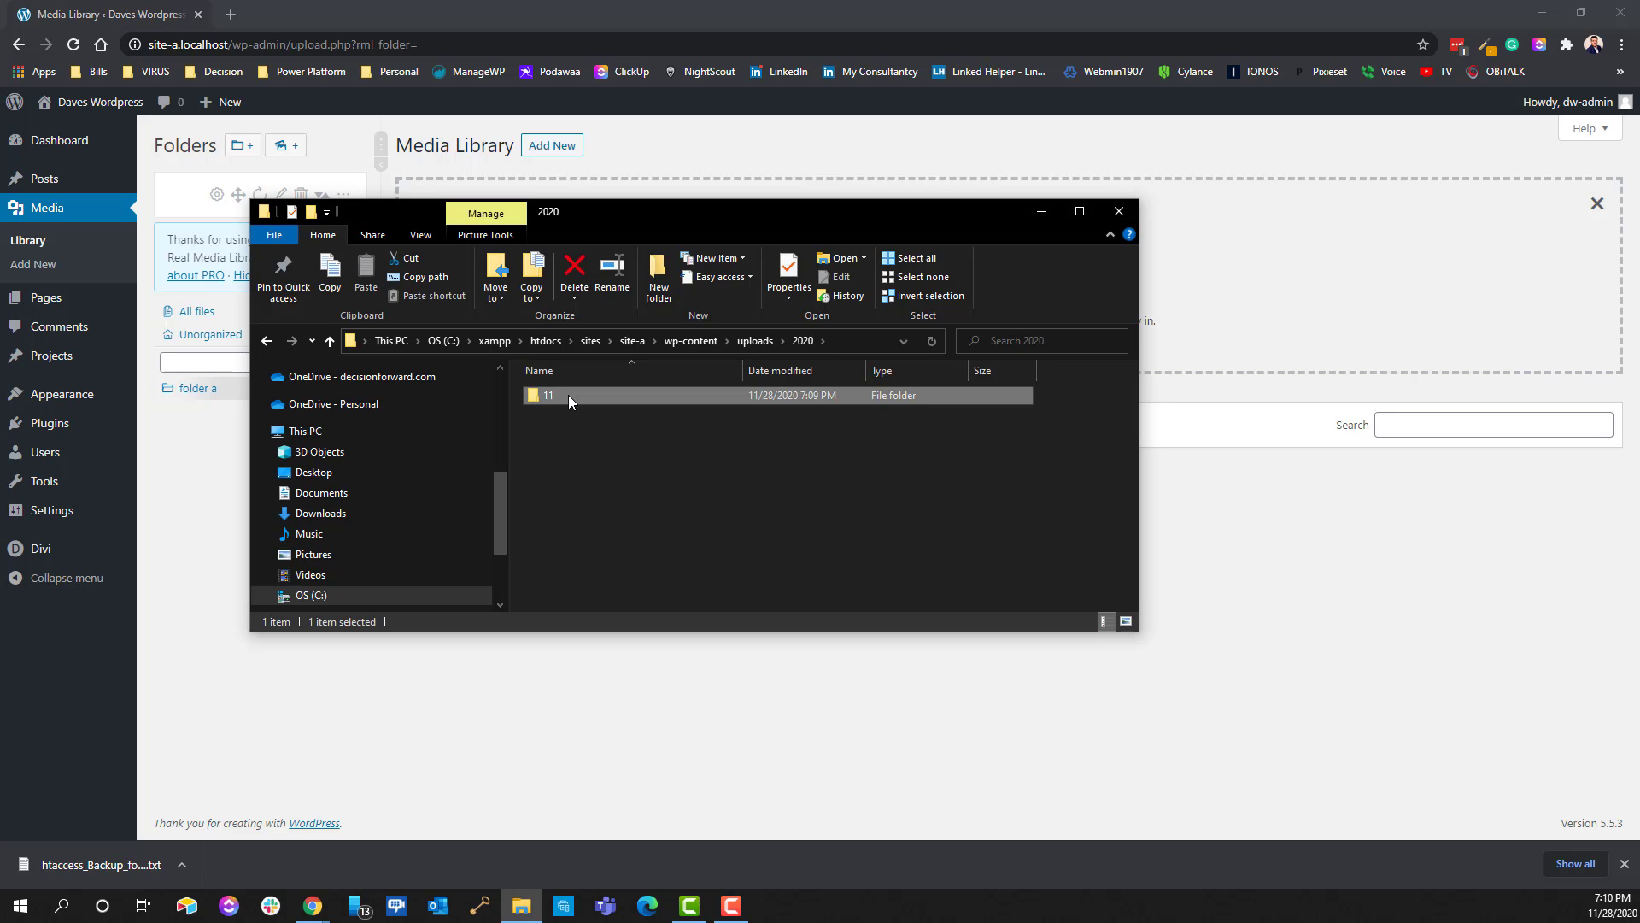
double_click(567, 395)
scroll(585, 406, "down", 3)
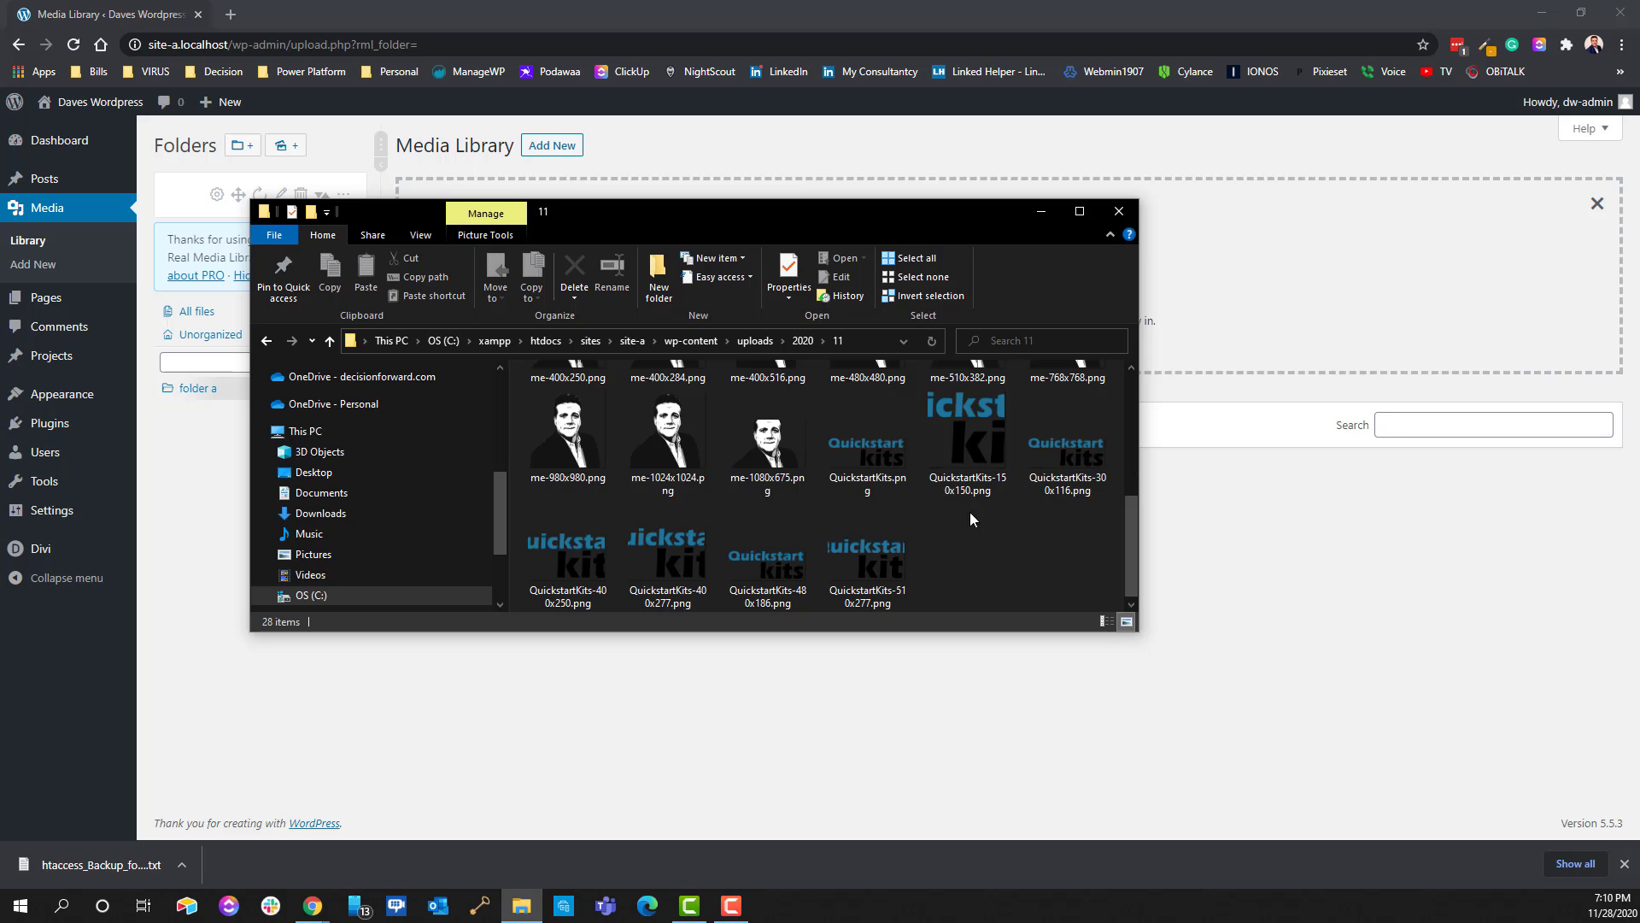
left_click(1042, 210)
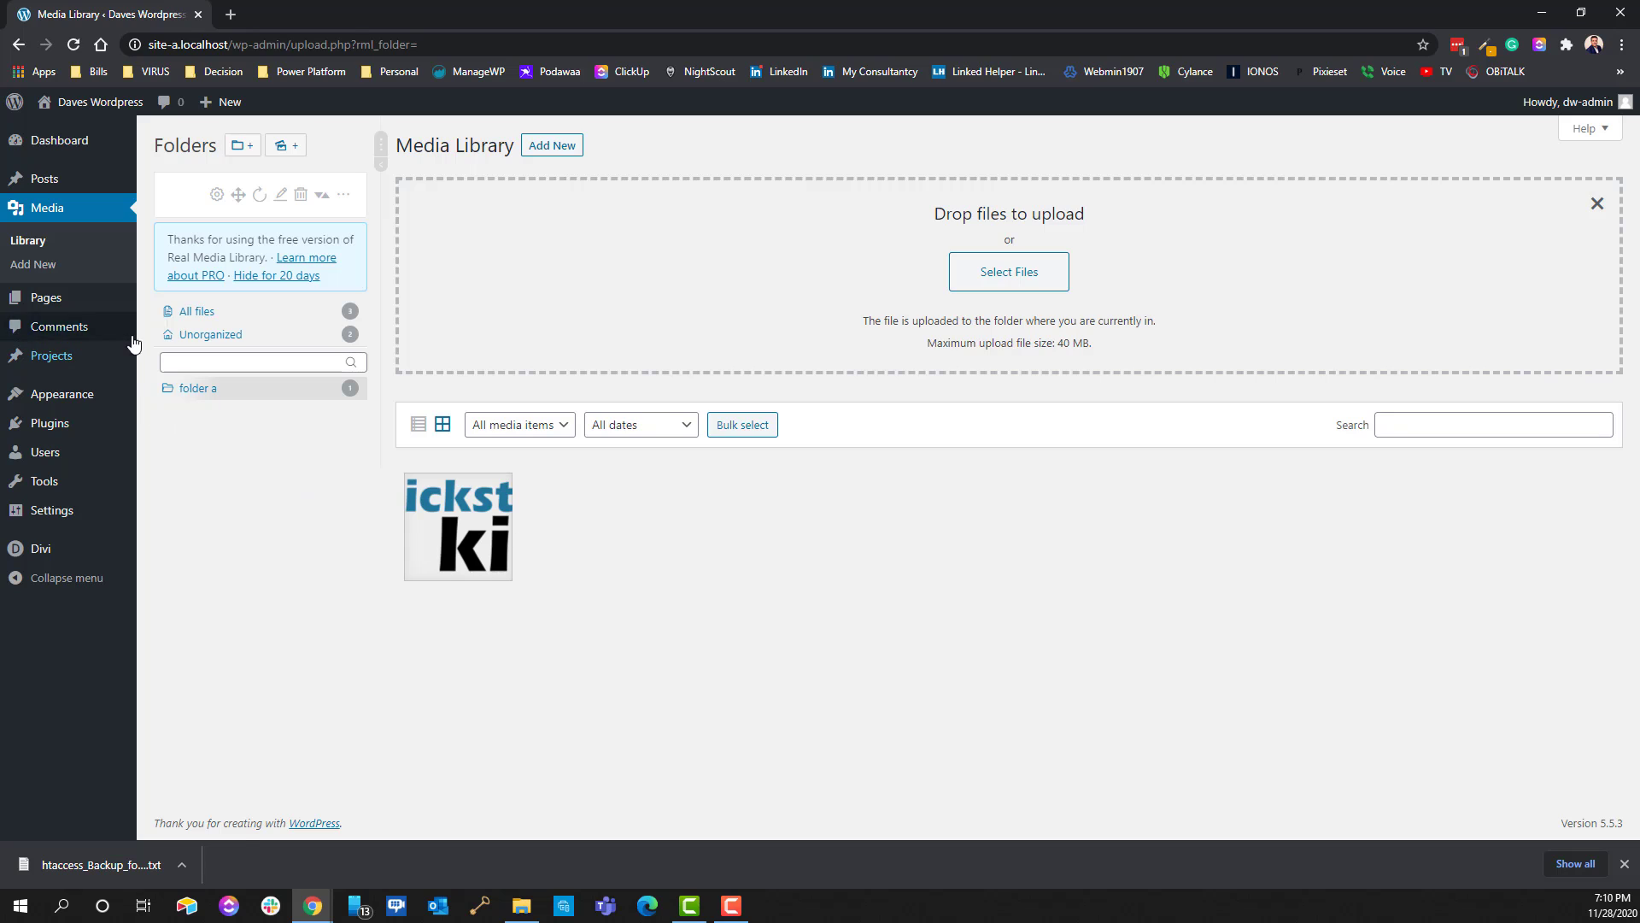
Add a new page titled 'test' and switch it to the Divi Builder.
left_click(62, 303)
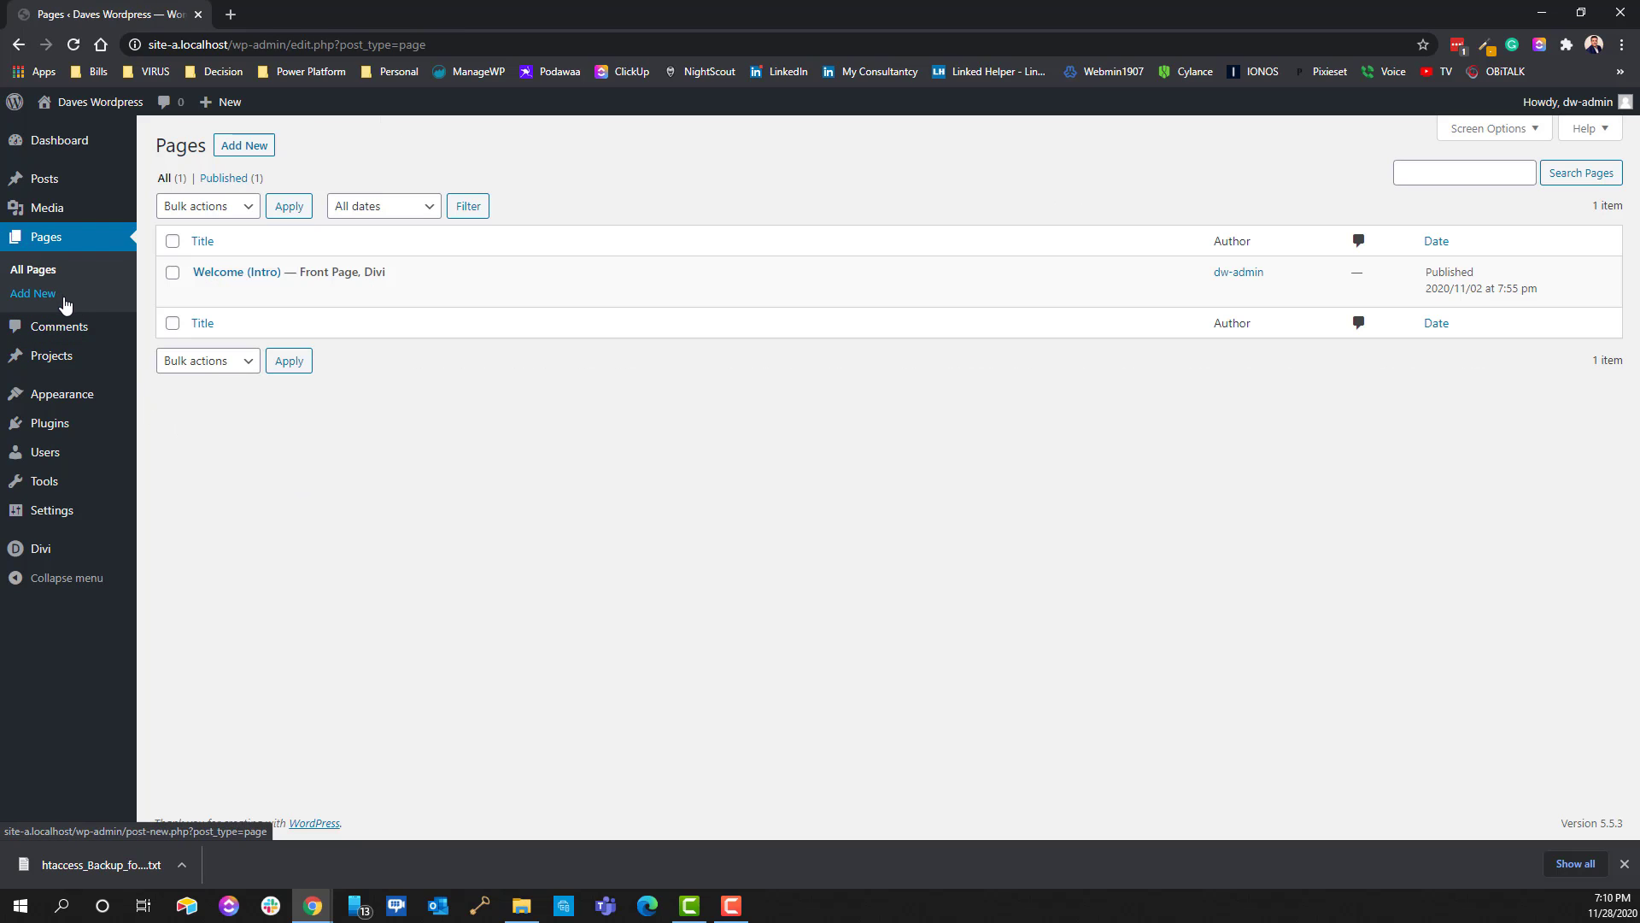
left_click(229, 152)
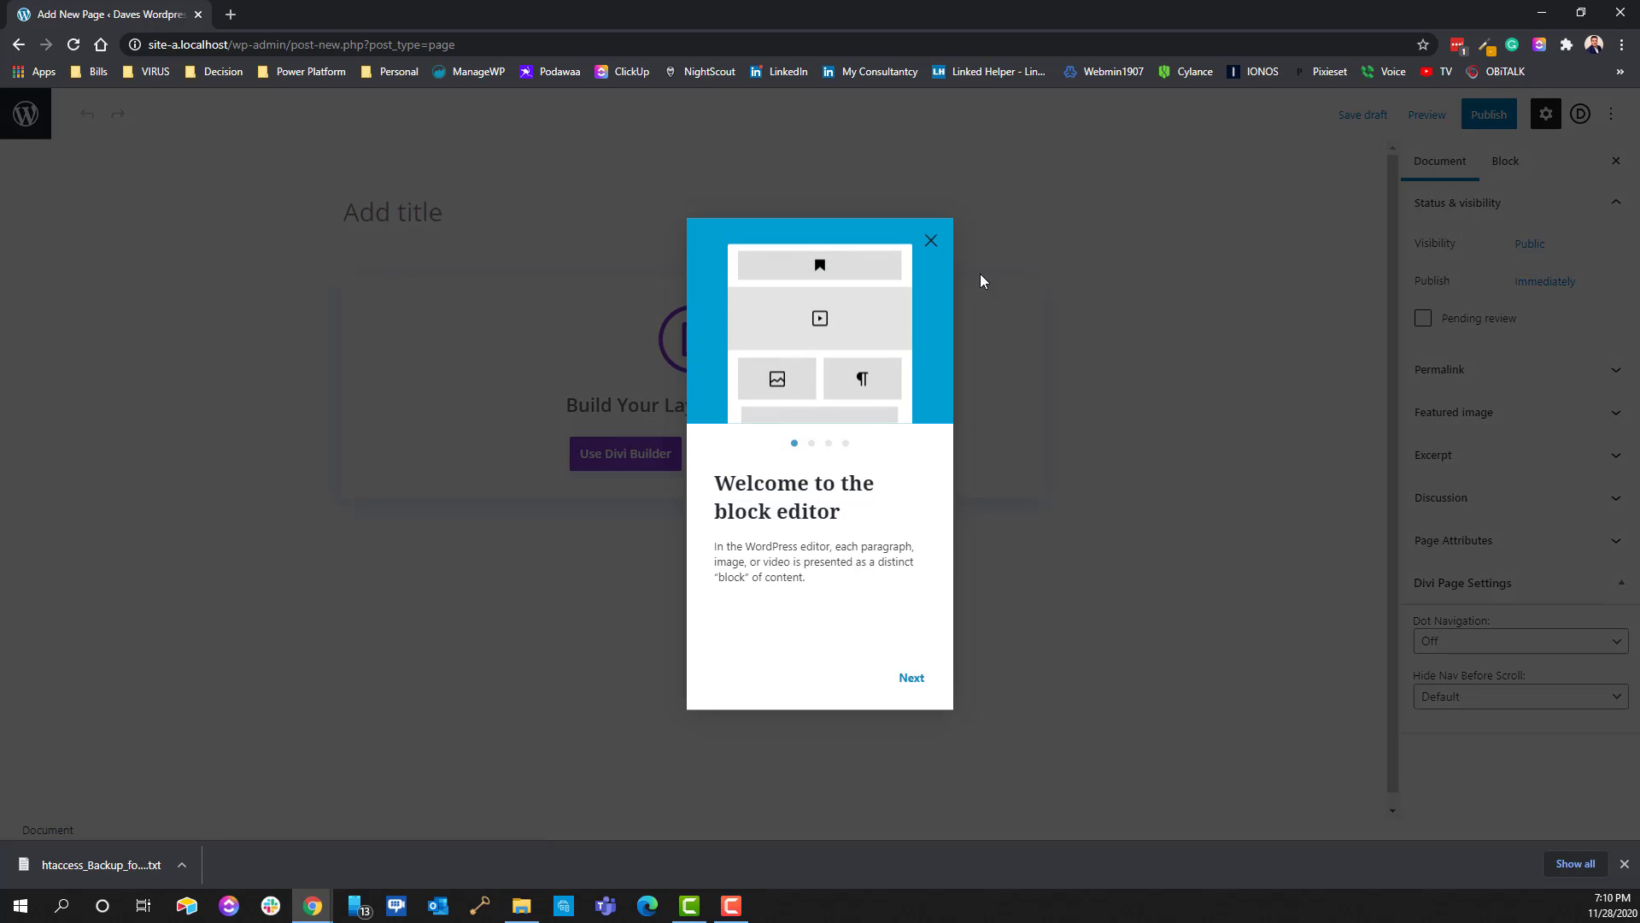
left_click(931, 241)
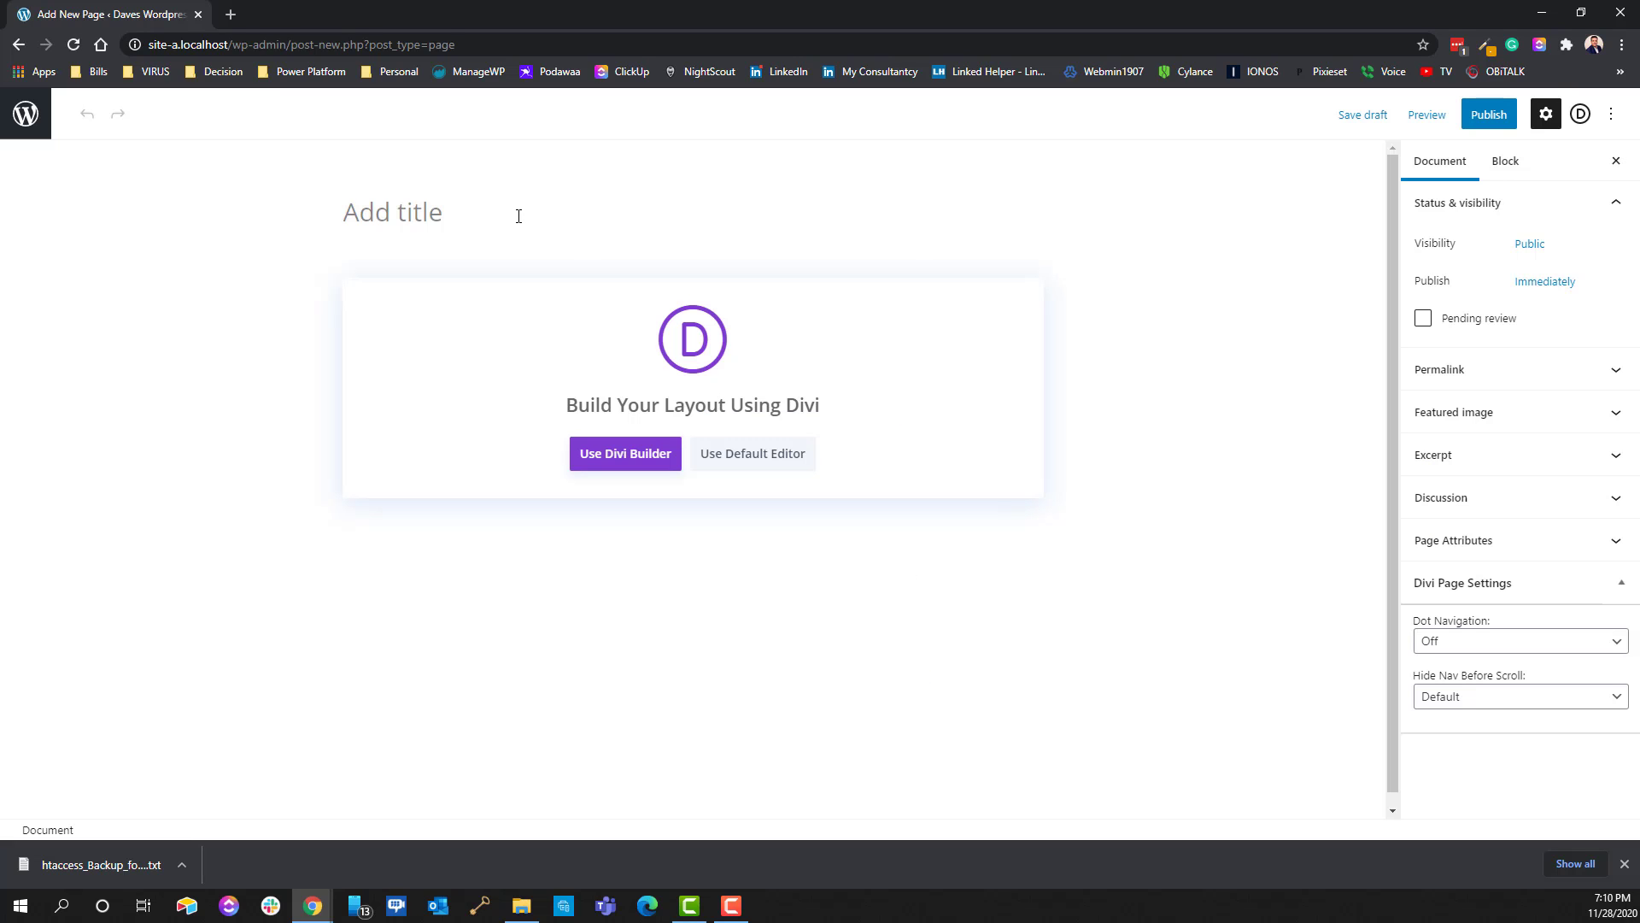
type("test")
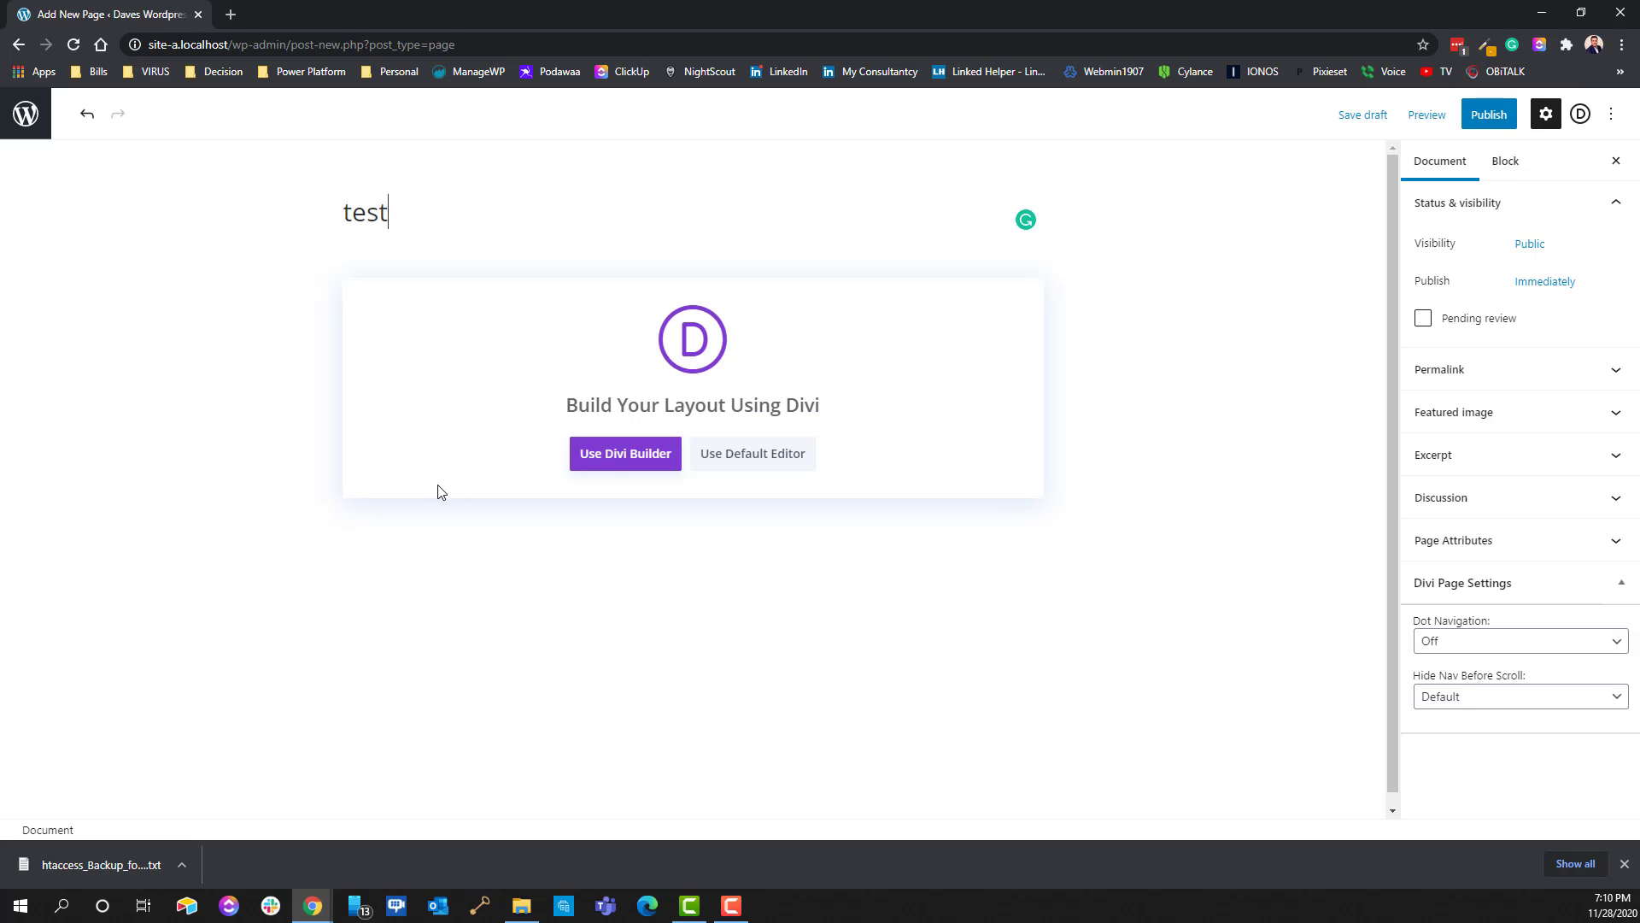
left_click(613, 472)
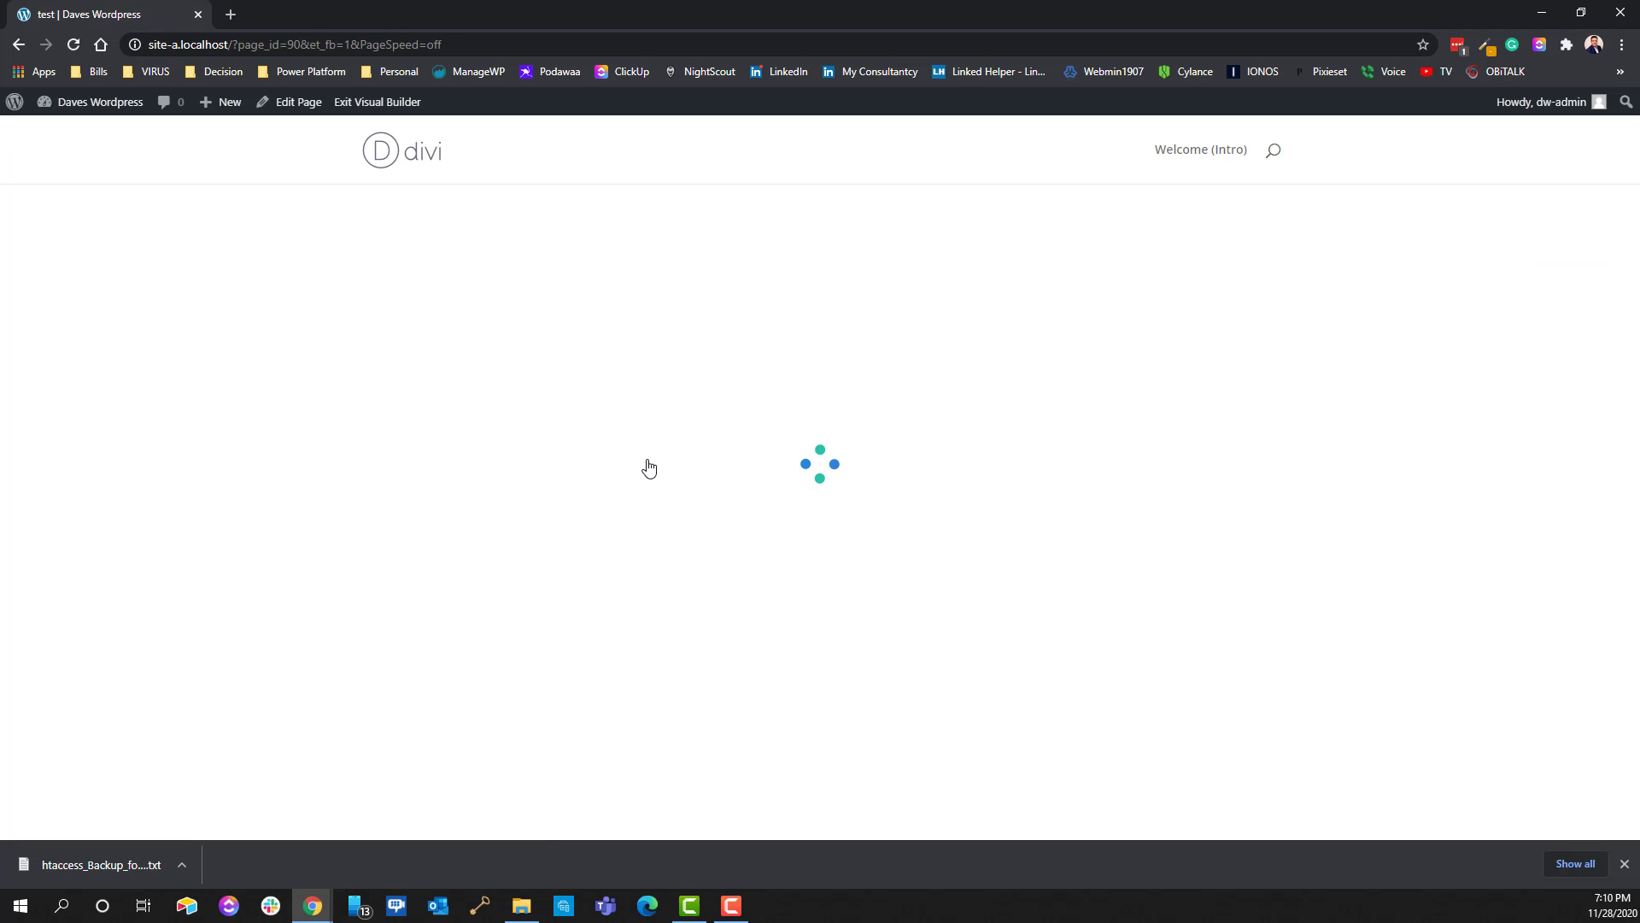
Insert a single-column row with an Image module and open its image upload picker.
left_click(494, 690)
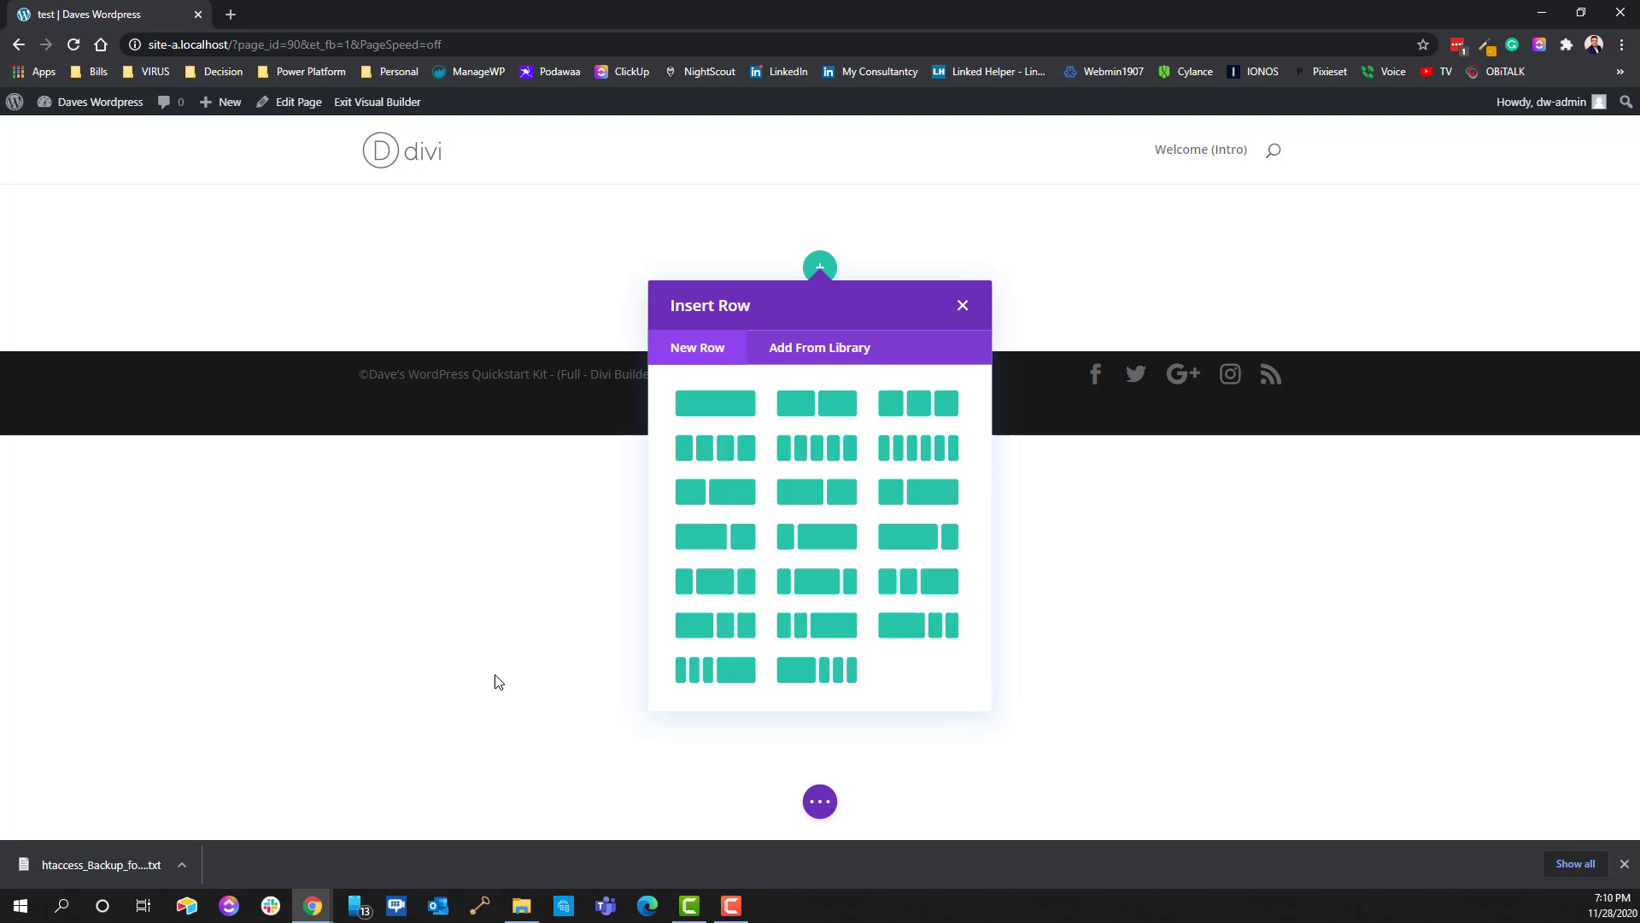
left_click(718, 403)
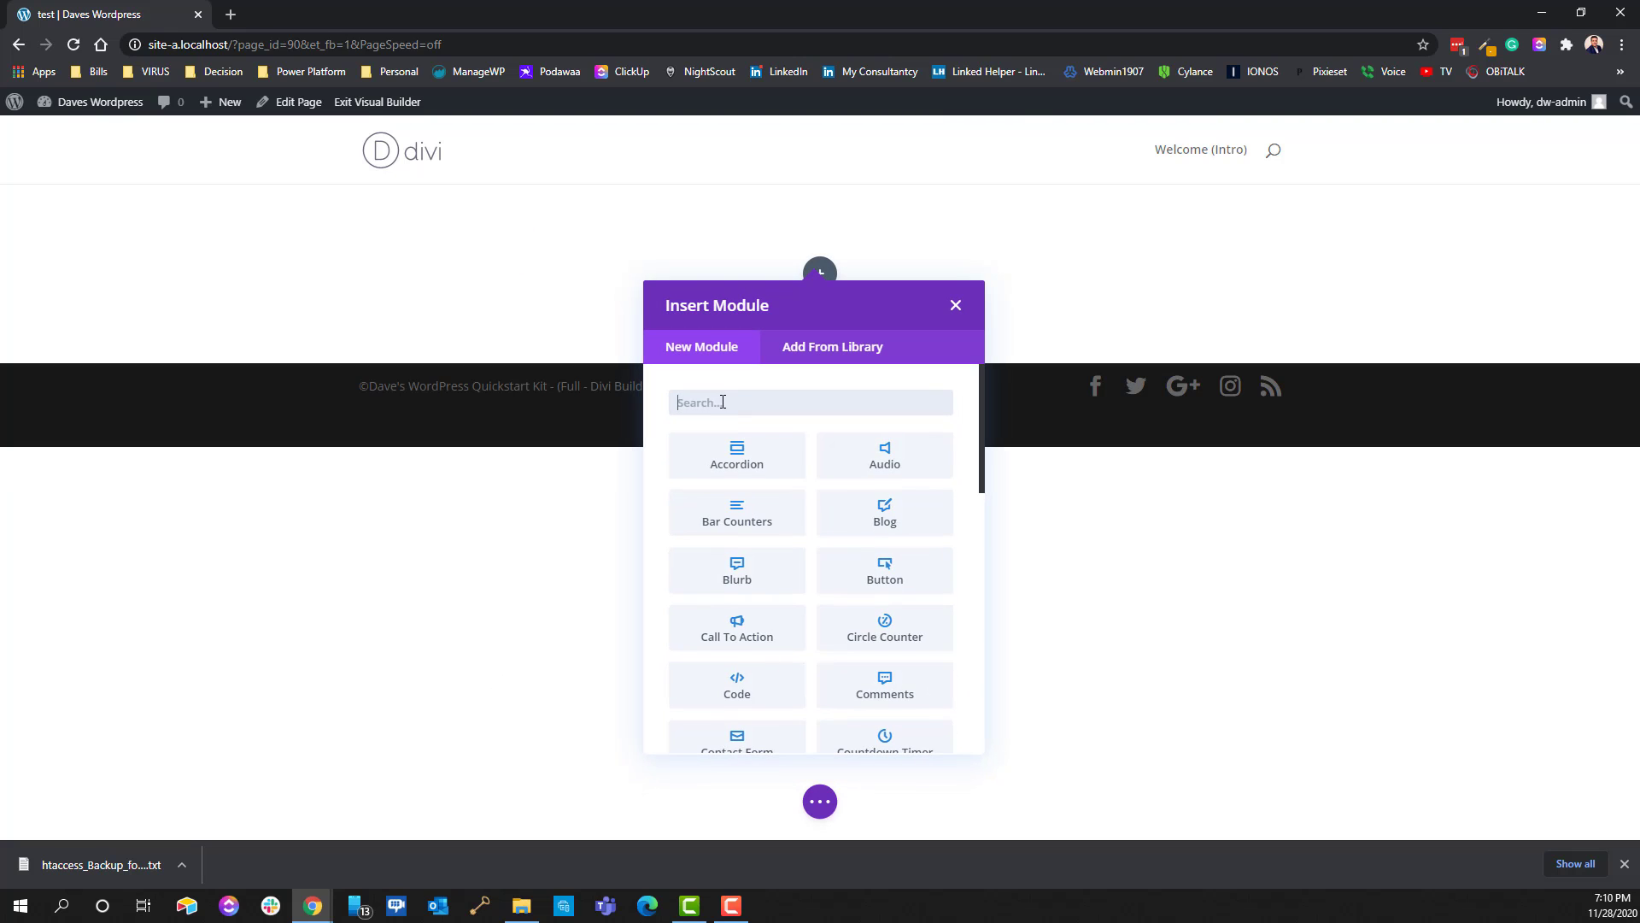
scroll(899, 590, "down", 5)
scroll(888, 594, "down", 3)
scroll(730, 555, "up", 5)
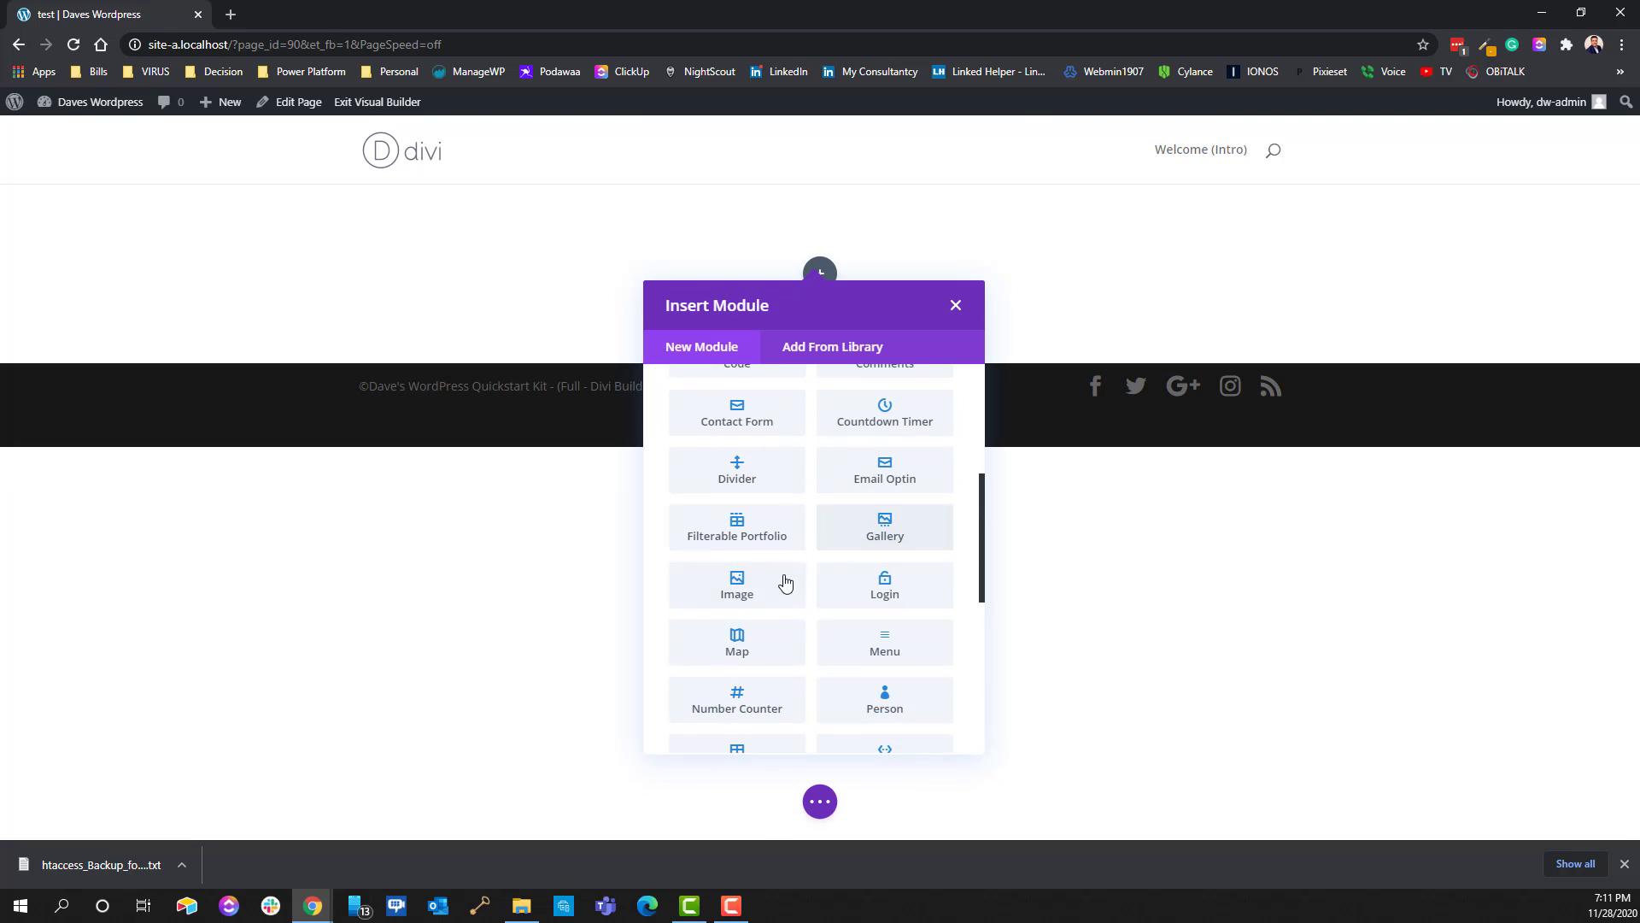
left_click(735, 598)
left_click(191, 401)
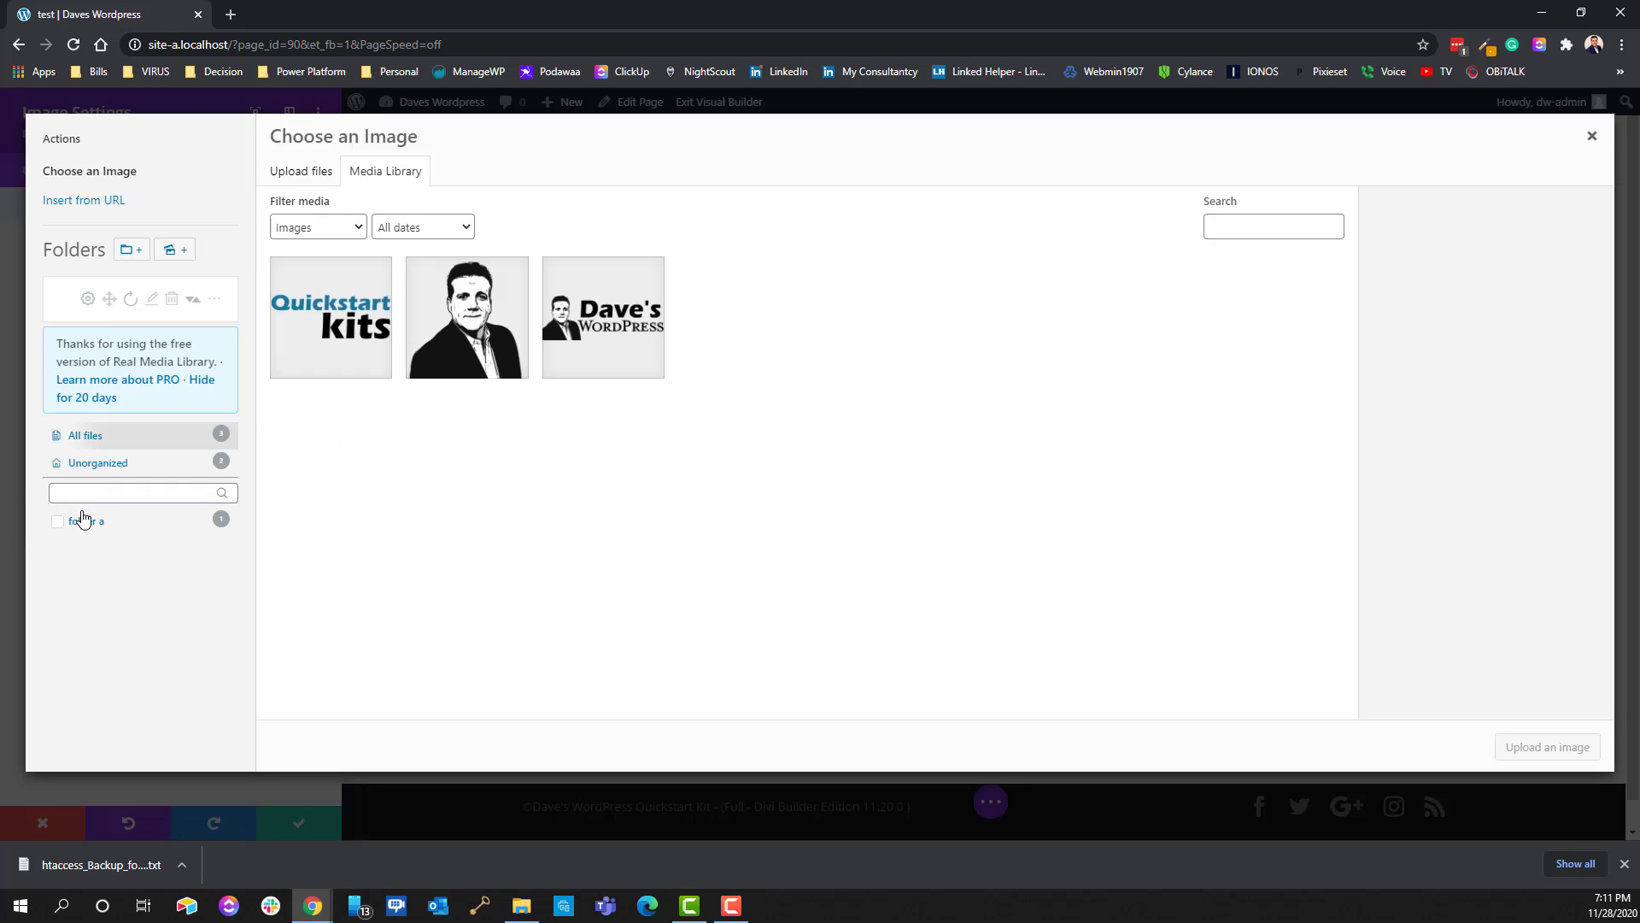
View folder a, Unorganized and All files in the image chooser, then close it and discard the Image settings.
left_click(84, 520)
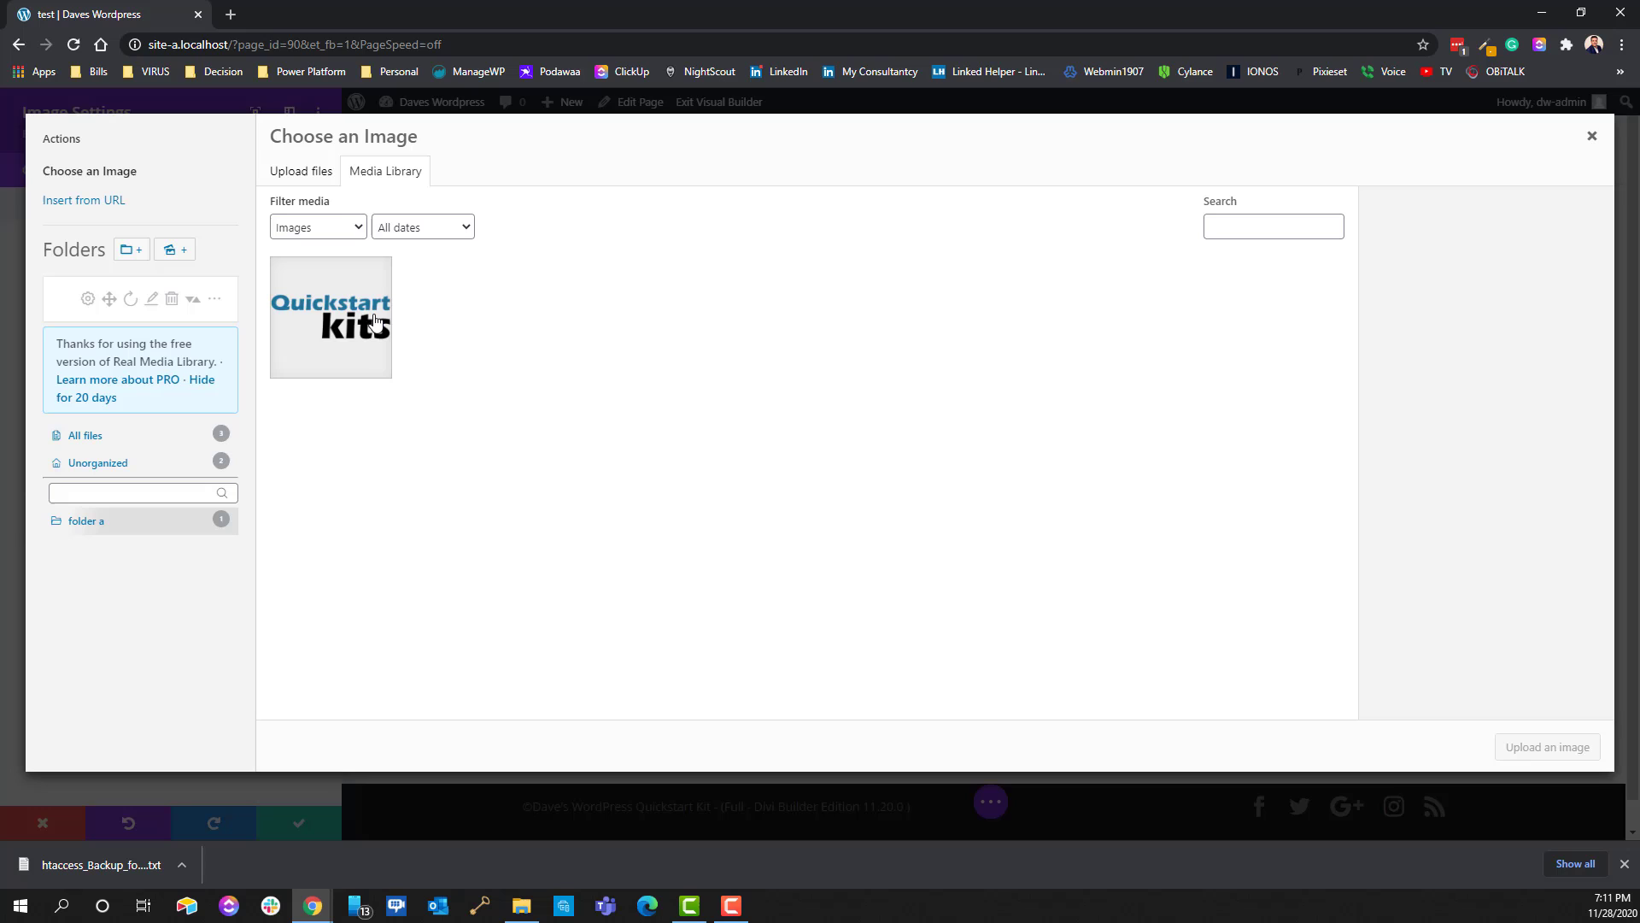
left_click(119, 468)
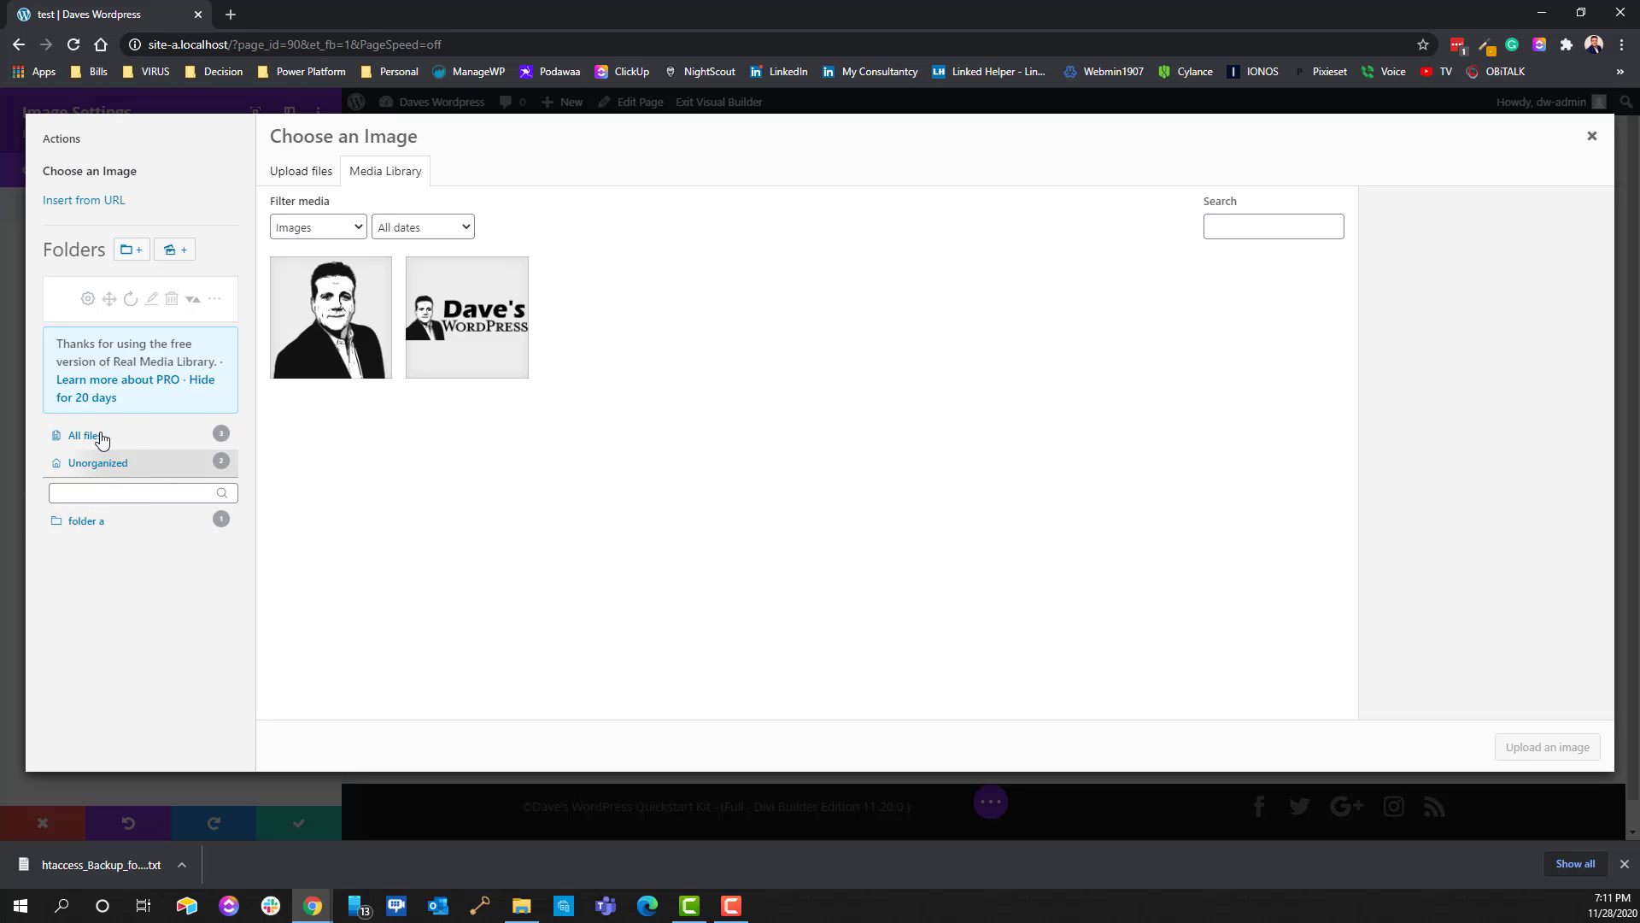
left_click(100, 436)
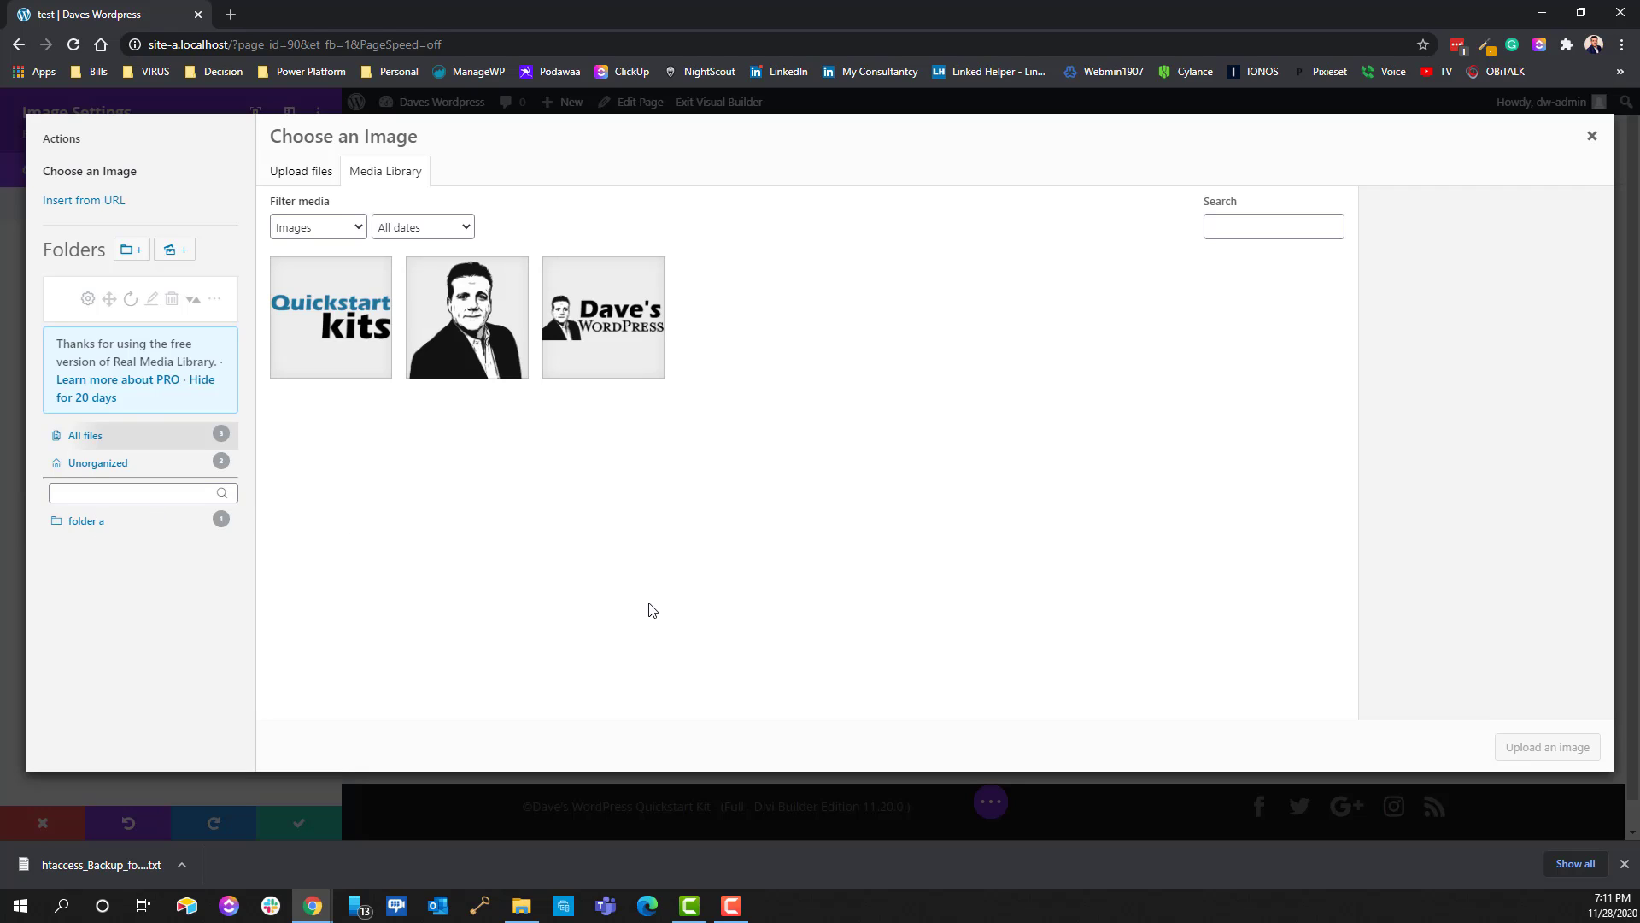
left_click(1593, 137)
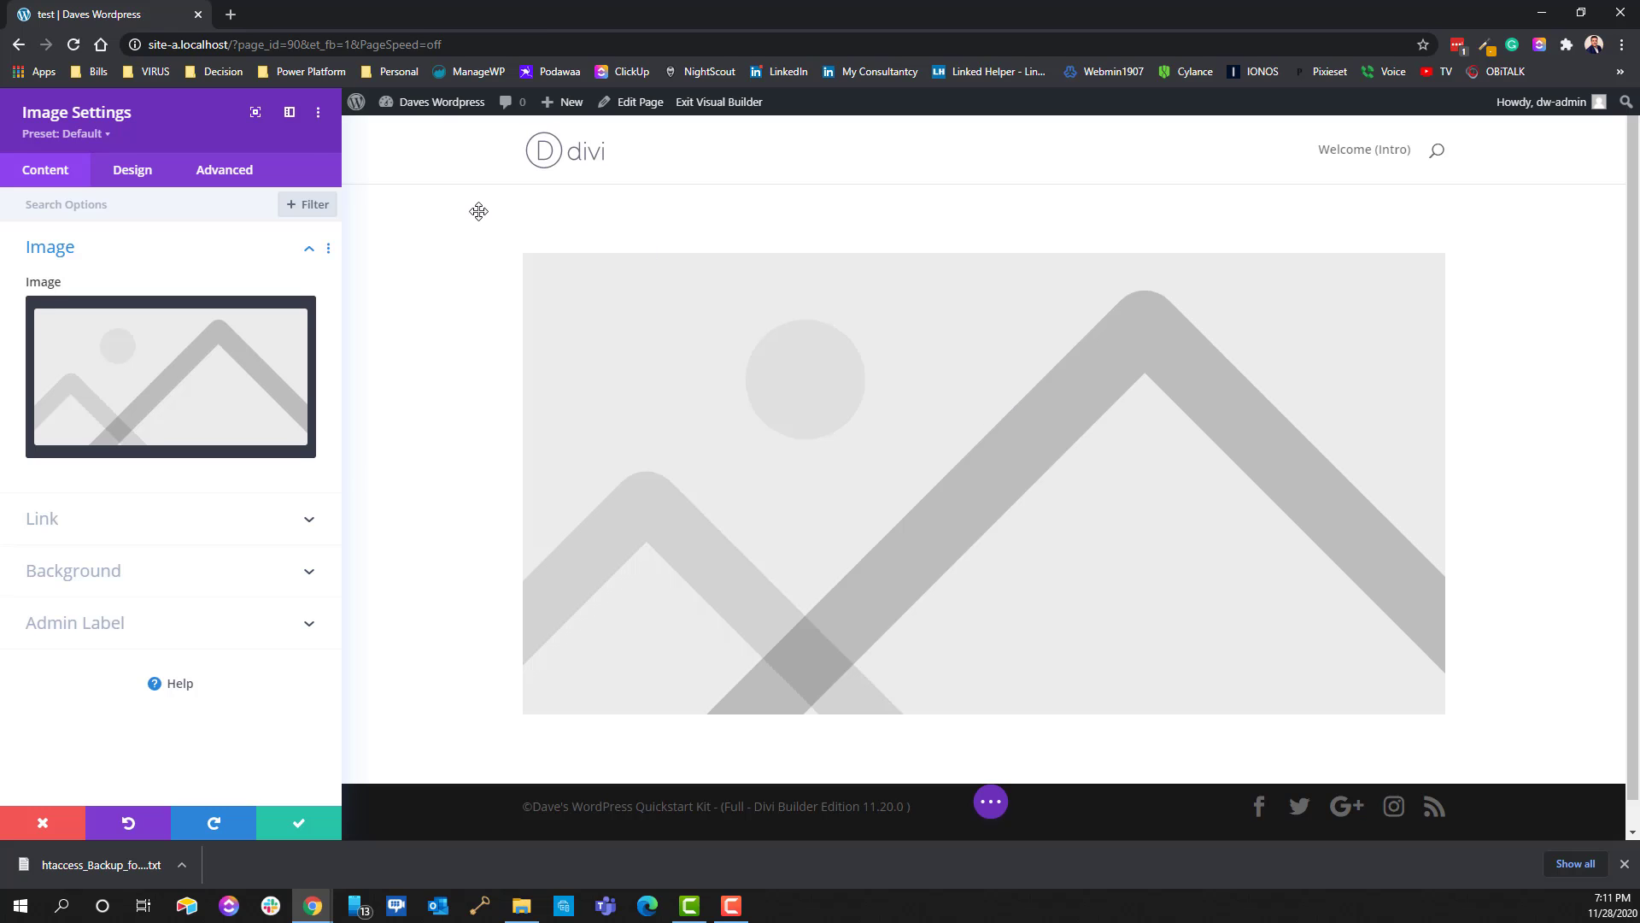
left_click(43, 824)
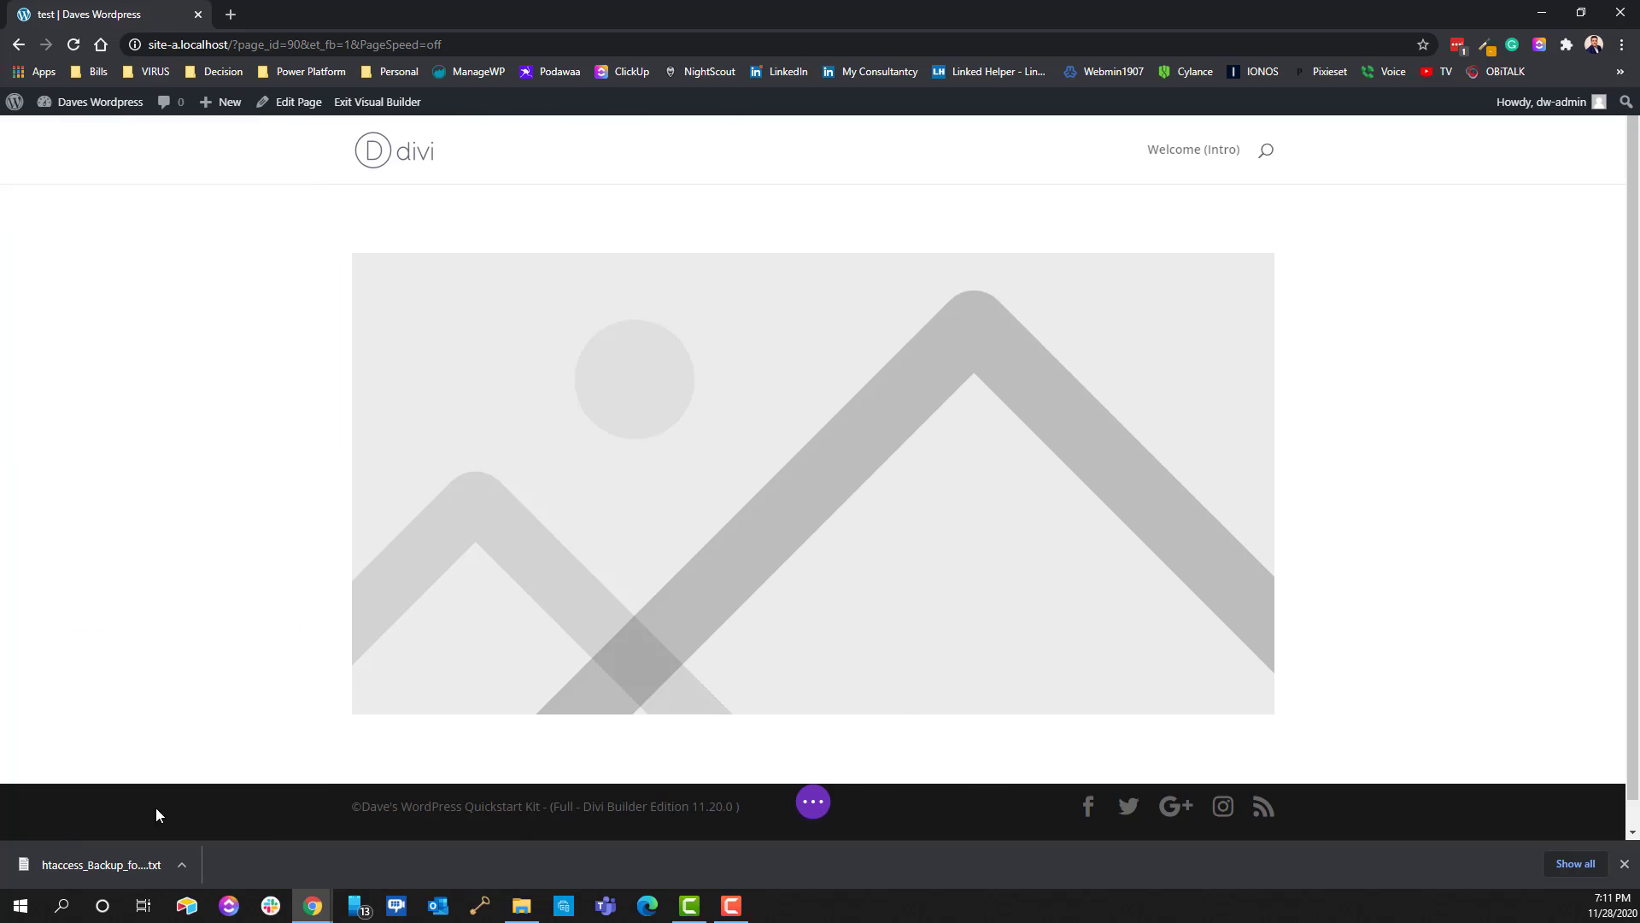